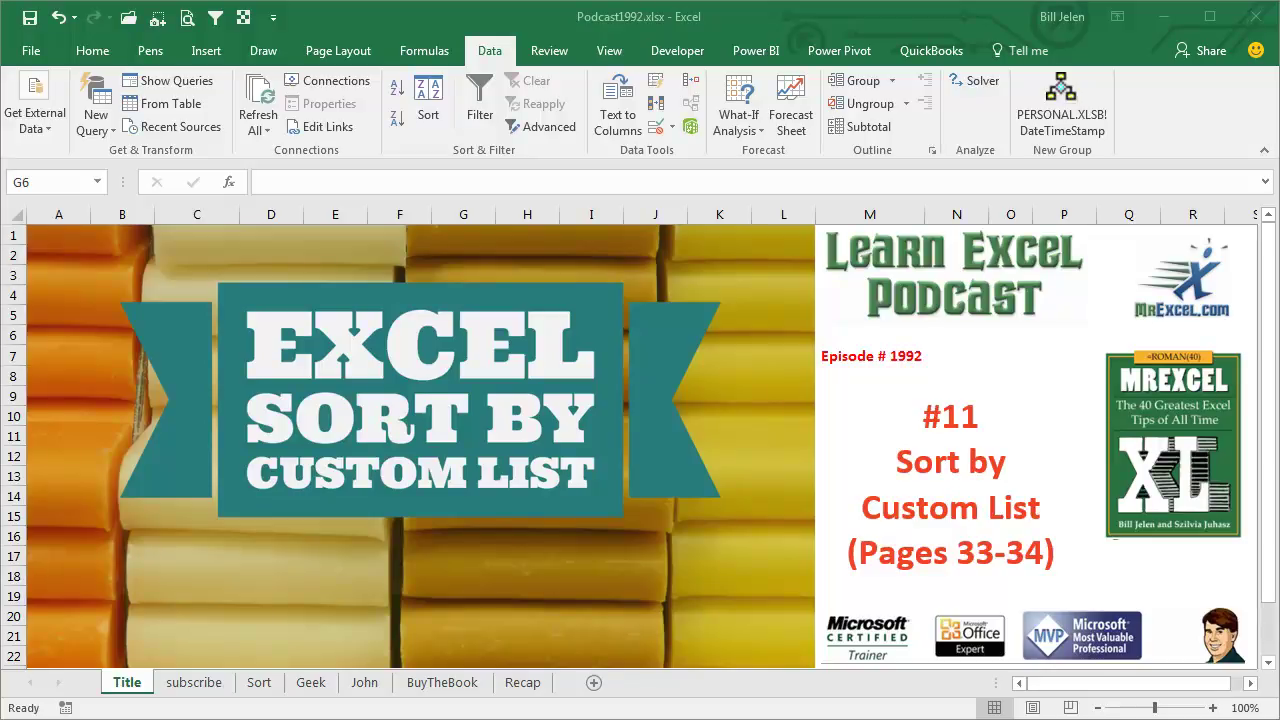
Switch to the subscribe sheet showing the MrExcel XL Playlist graphic.
{"action": "left_click", "coordinate": [194, 684]}
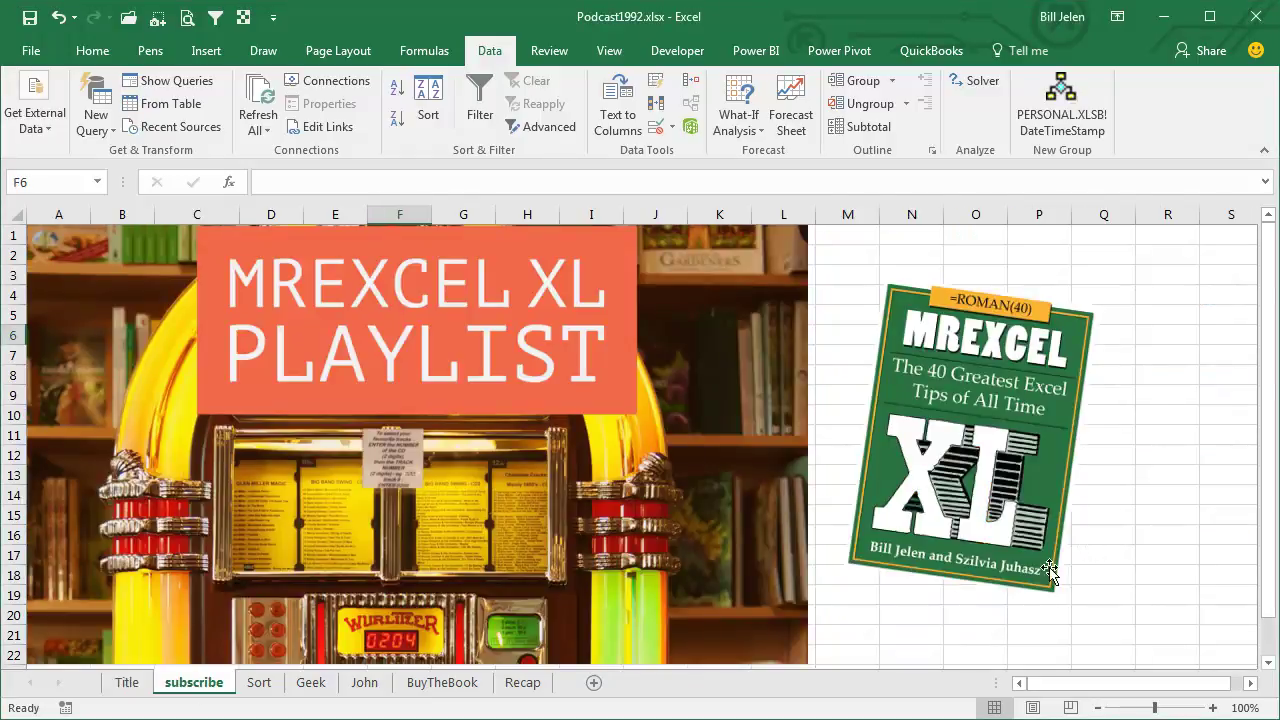
On the Sort sheet, sort the rows by Region A to Z, Z to A, then A to Z again.
{"action": "left_click", "coordinate": [259, 684]}
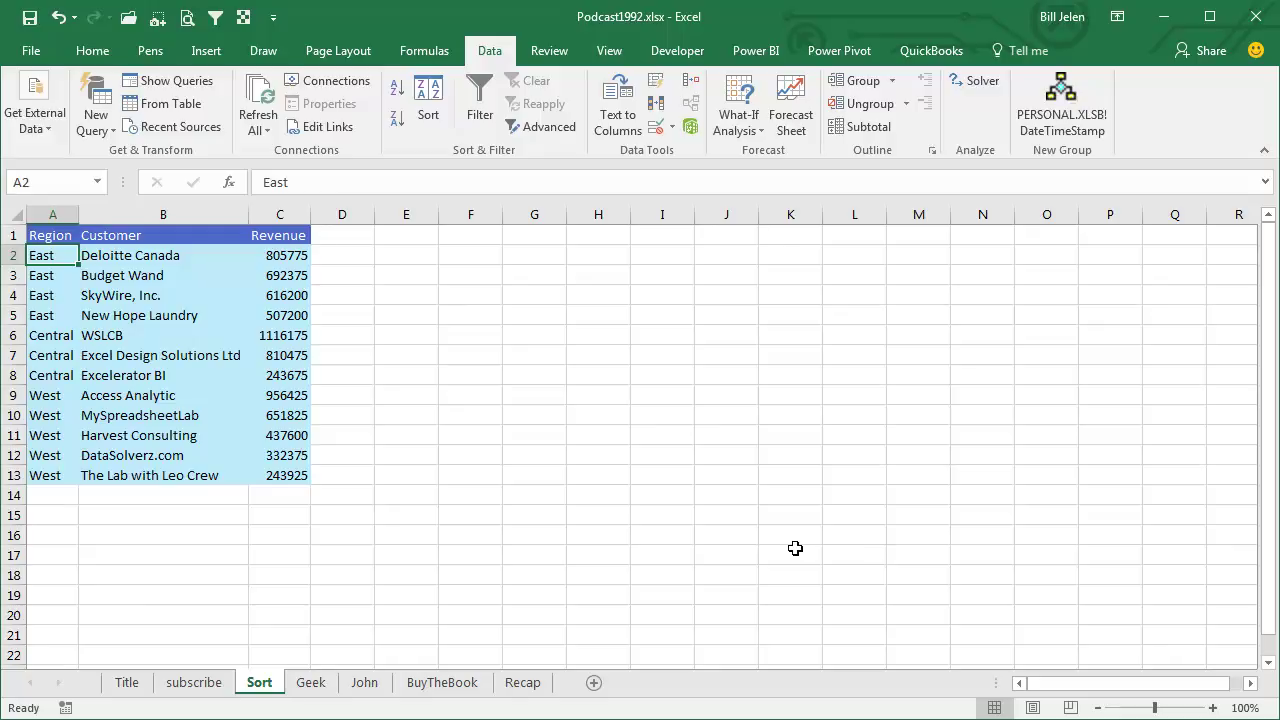
{"action": "scroll", "coordinate": [795, 548], "scroll_direction": "up", "scroll_amount": 3}
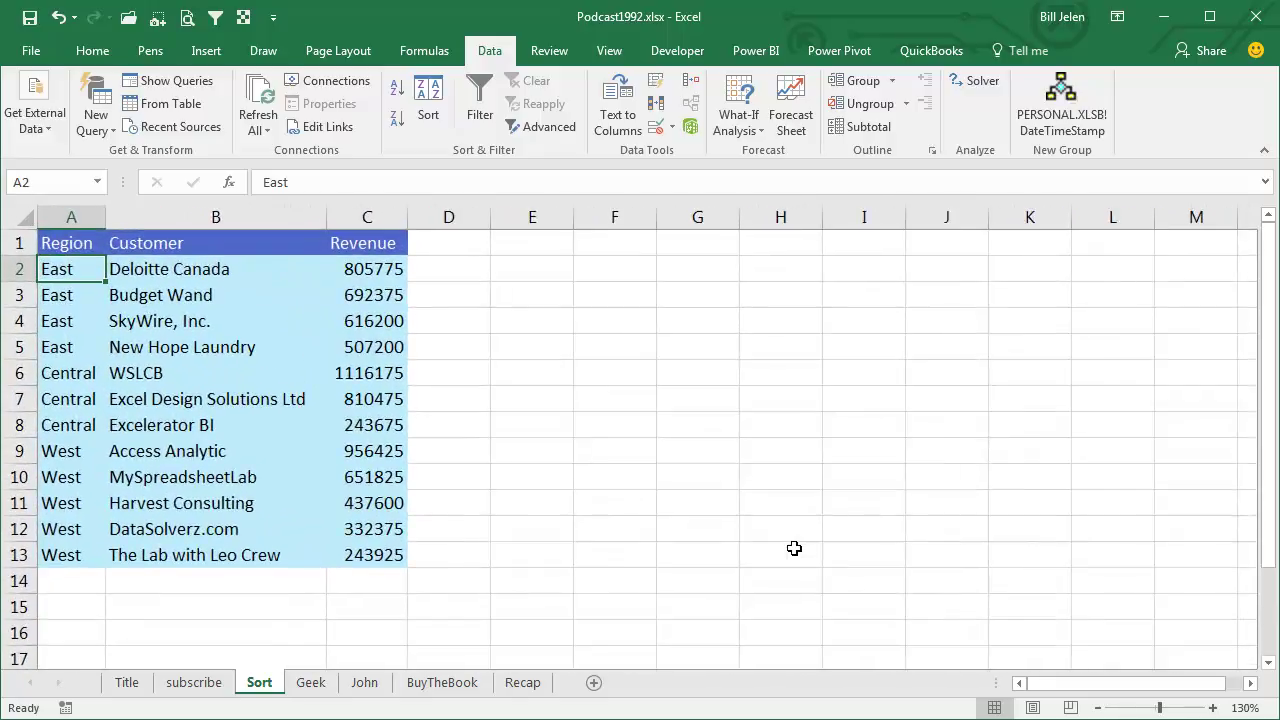
{"action": "left_click", "coordinate": [397, 90]}
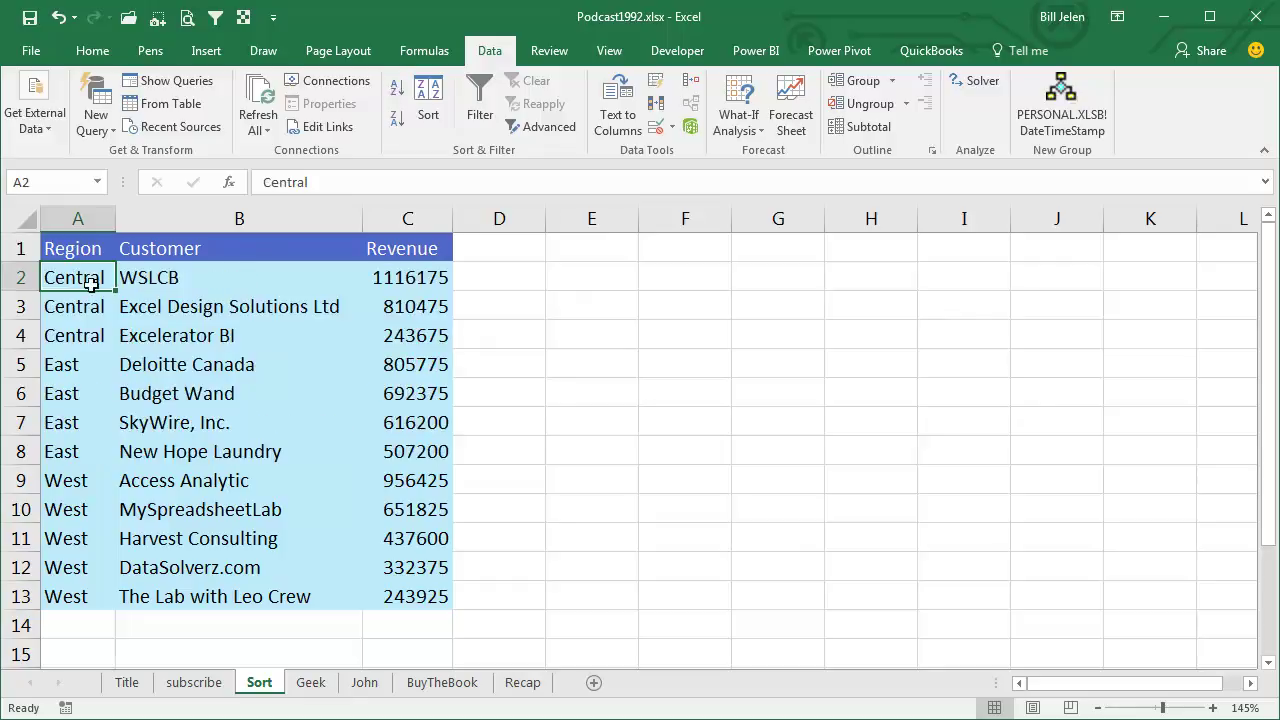
{"action": "left_click", "coordinate": [397, 118]}
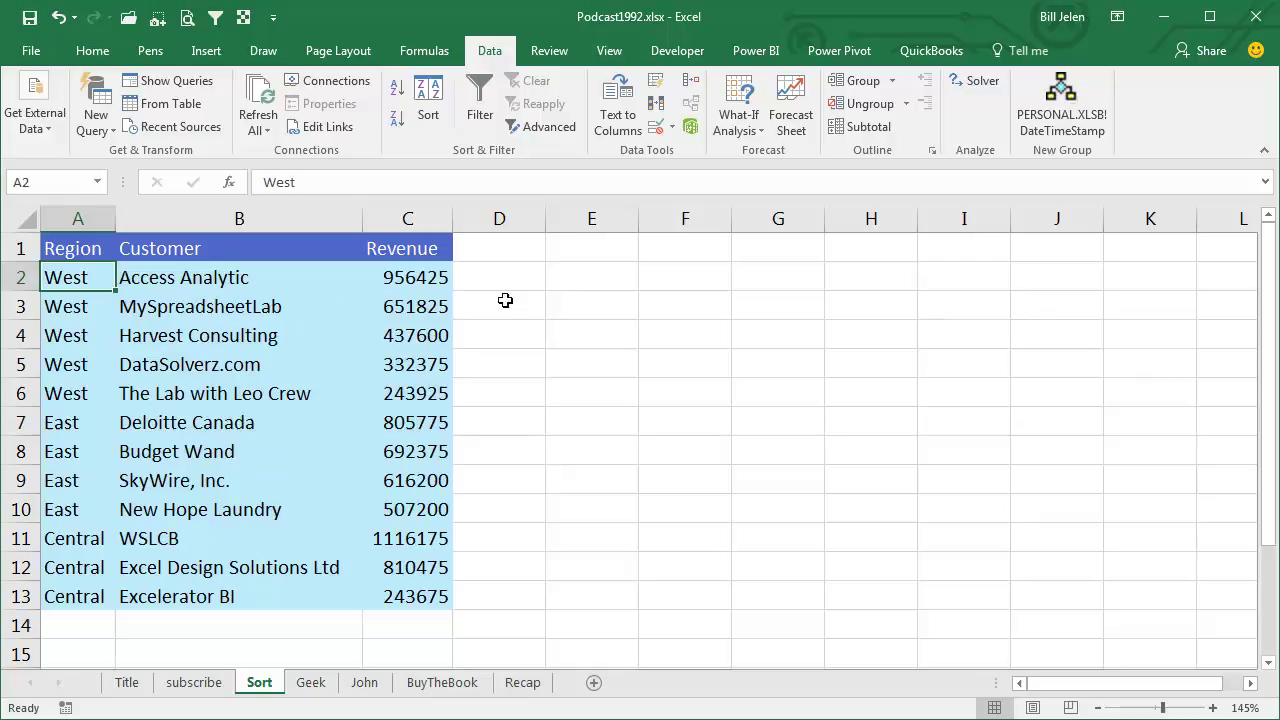
{"action": "left_click", "coordinate": [397, 90]}
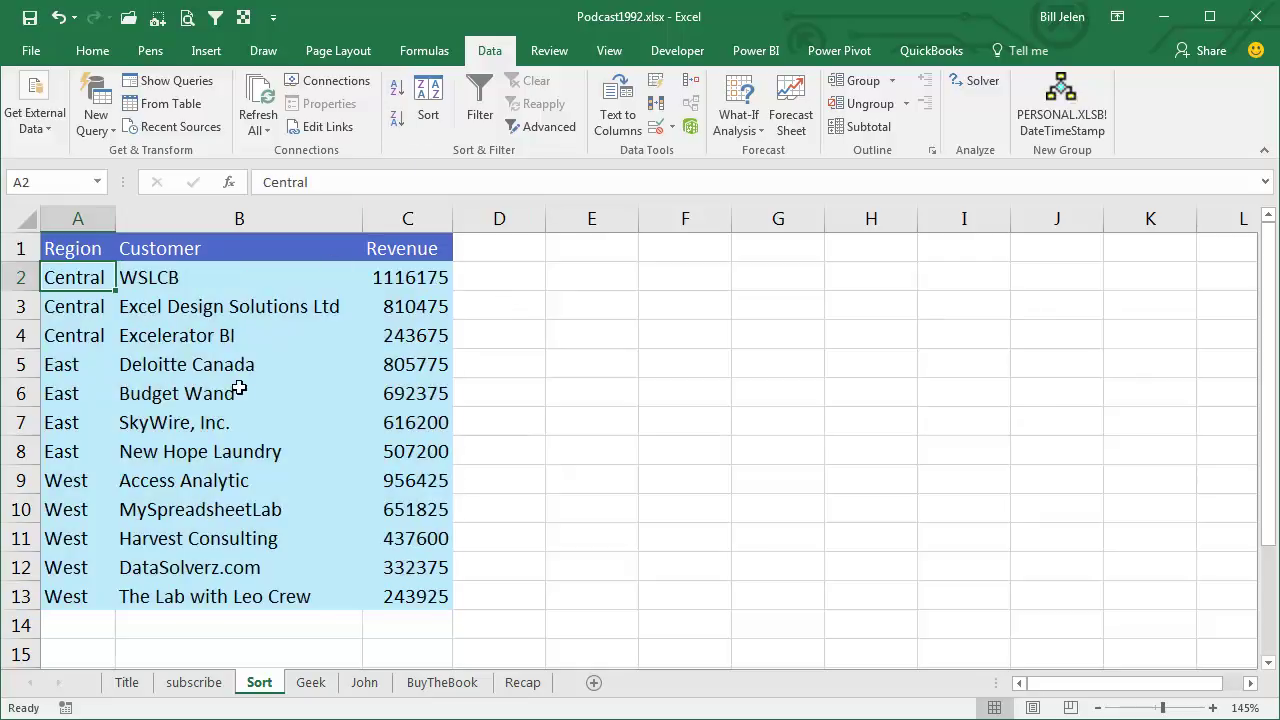
Cut the three Central rows A2:C4 and insert the cut cells above row 9.
{"action": "left_click_drag", "start_coordinate": [76, 279], "coordinate": [398, 336]}
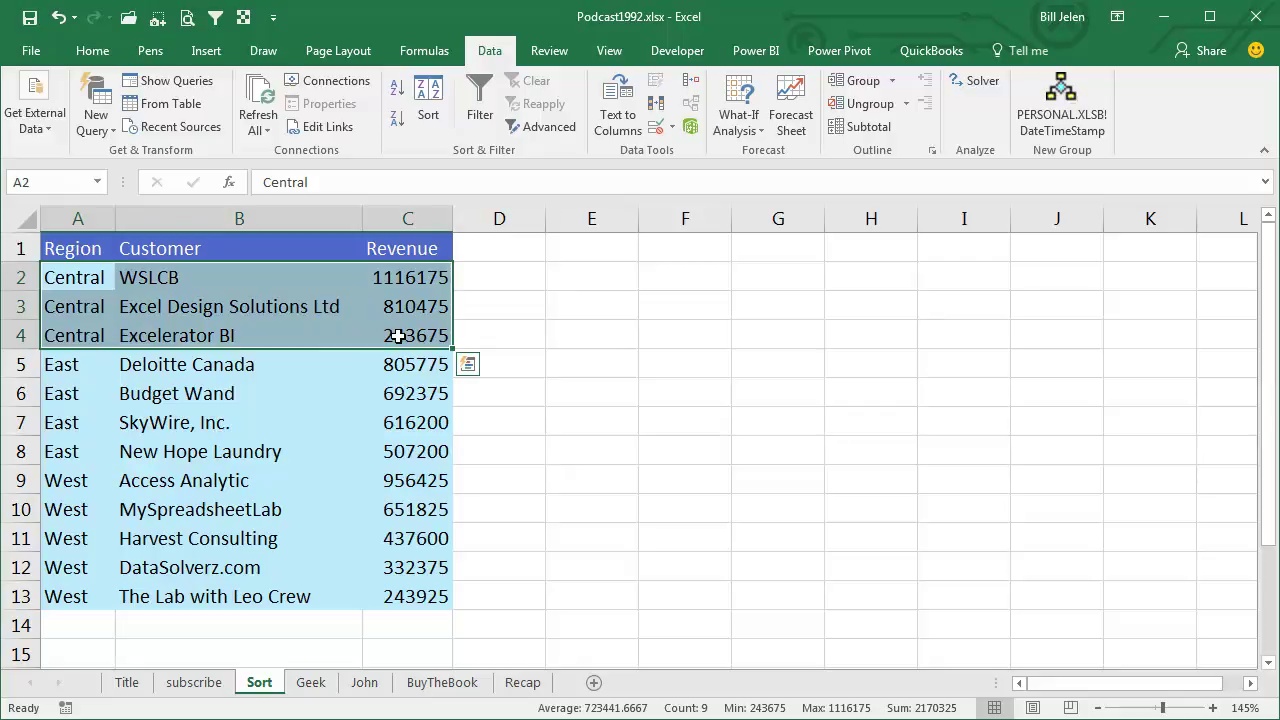
{"action": "key", "text": "ctrl+x"}
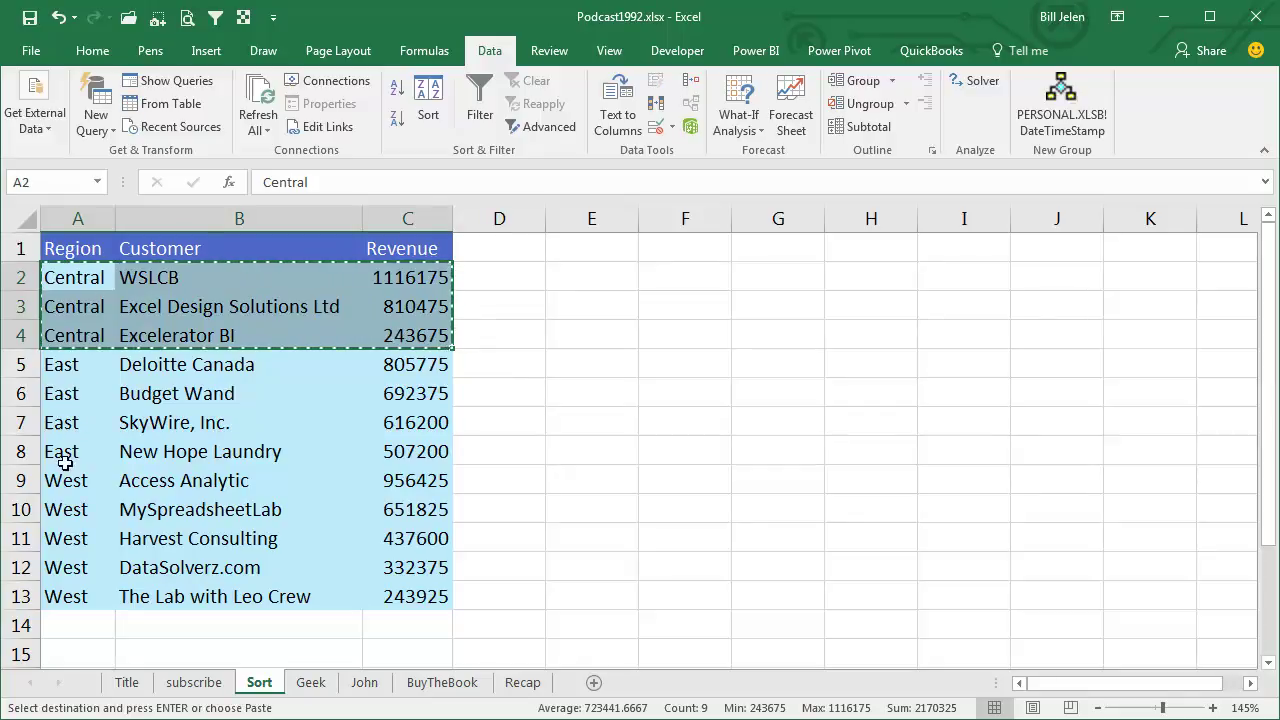
{"action": "left_click", "coordinate": [58, 480]}
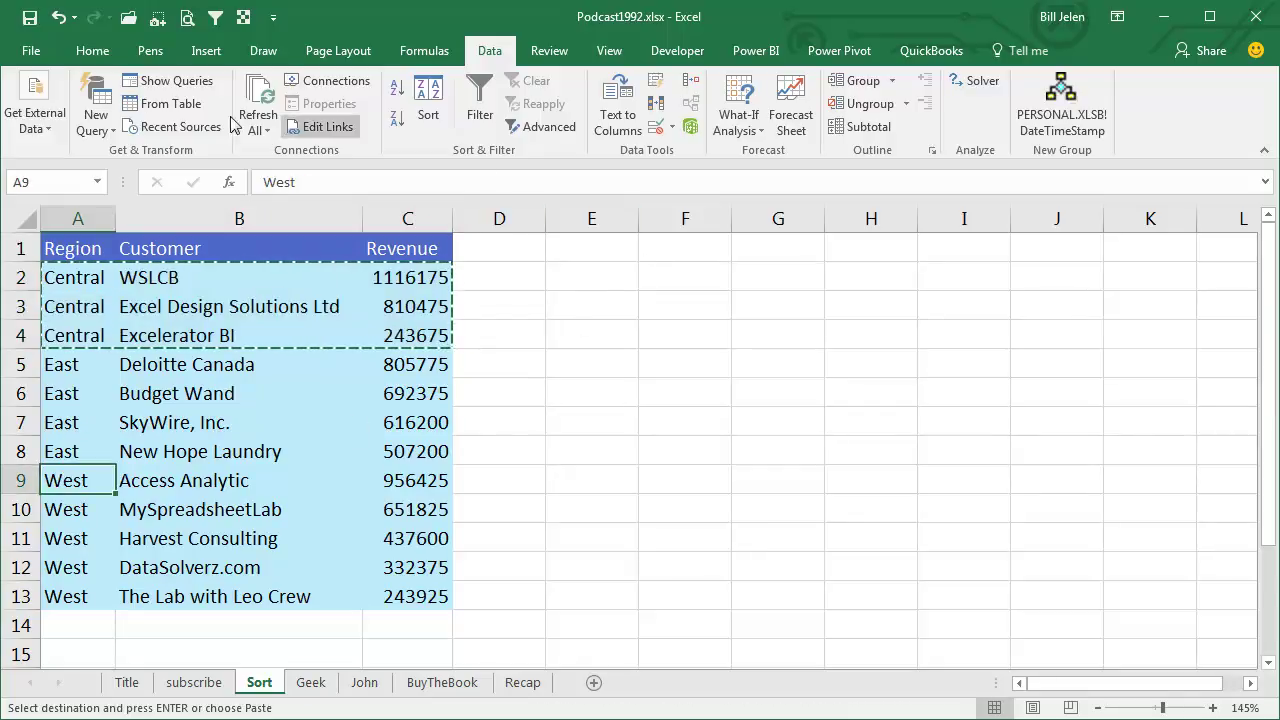
{"action": "left_click", "coordinate": [92, 50]}
{"action": "left_click", "coordinate": [903, 130]}
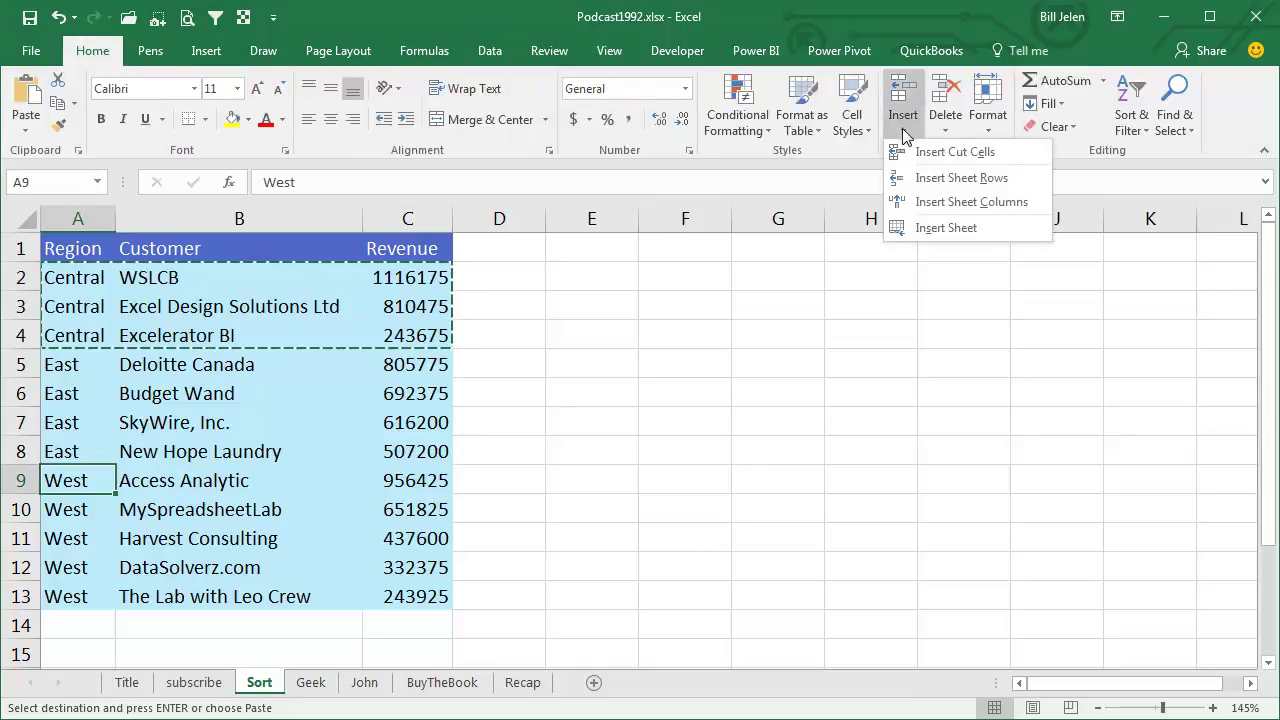
{"action": "left_click", "coordinate": [922, 153]}
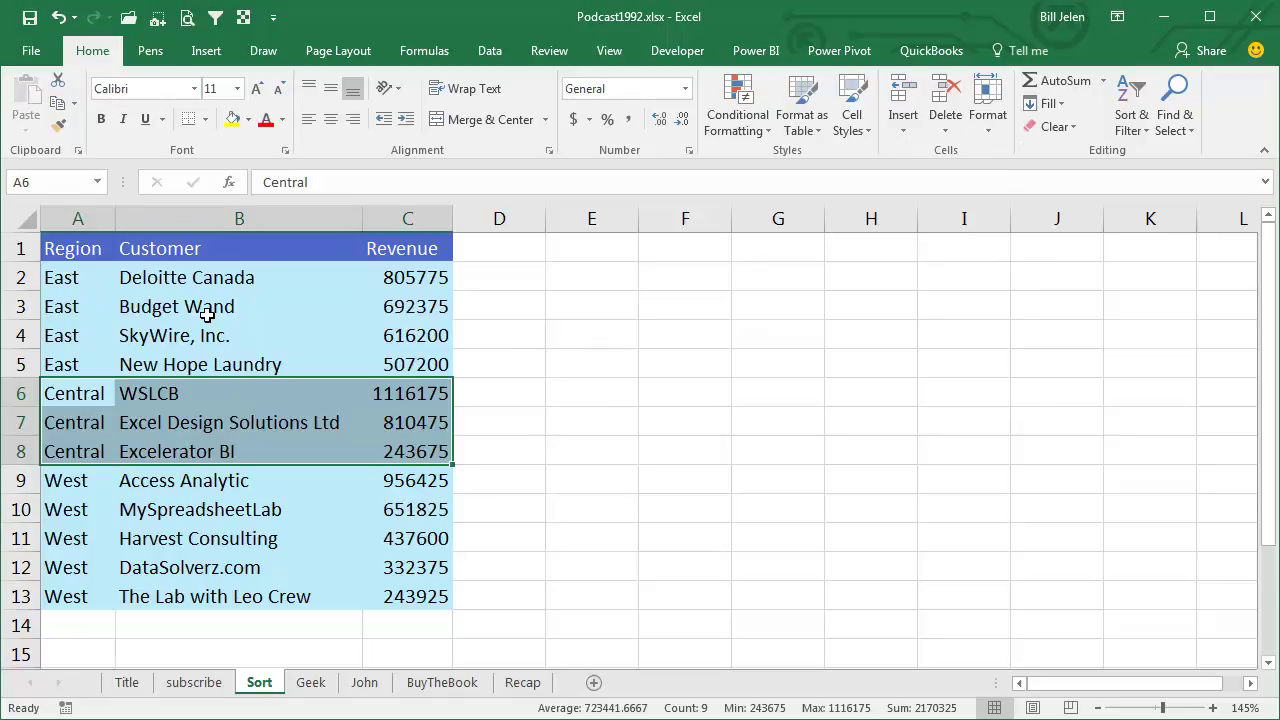
Sort the Geek sheet by Region A to Z, then switch to the John sheet.
{"action": "left_click", "coordinate": [311, 684]}
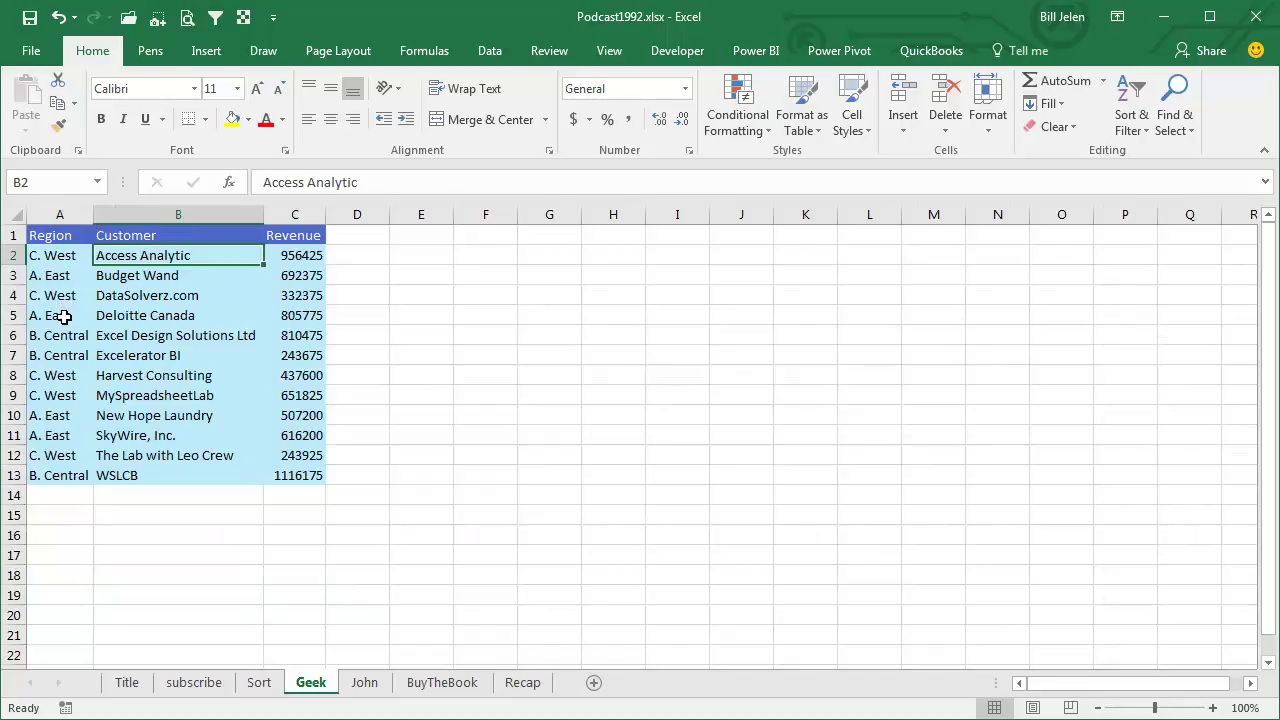
{"action": "left_click", "coordinate": [60, 258]}
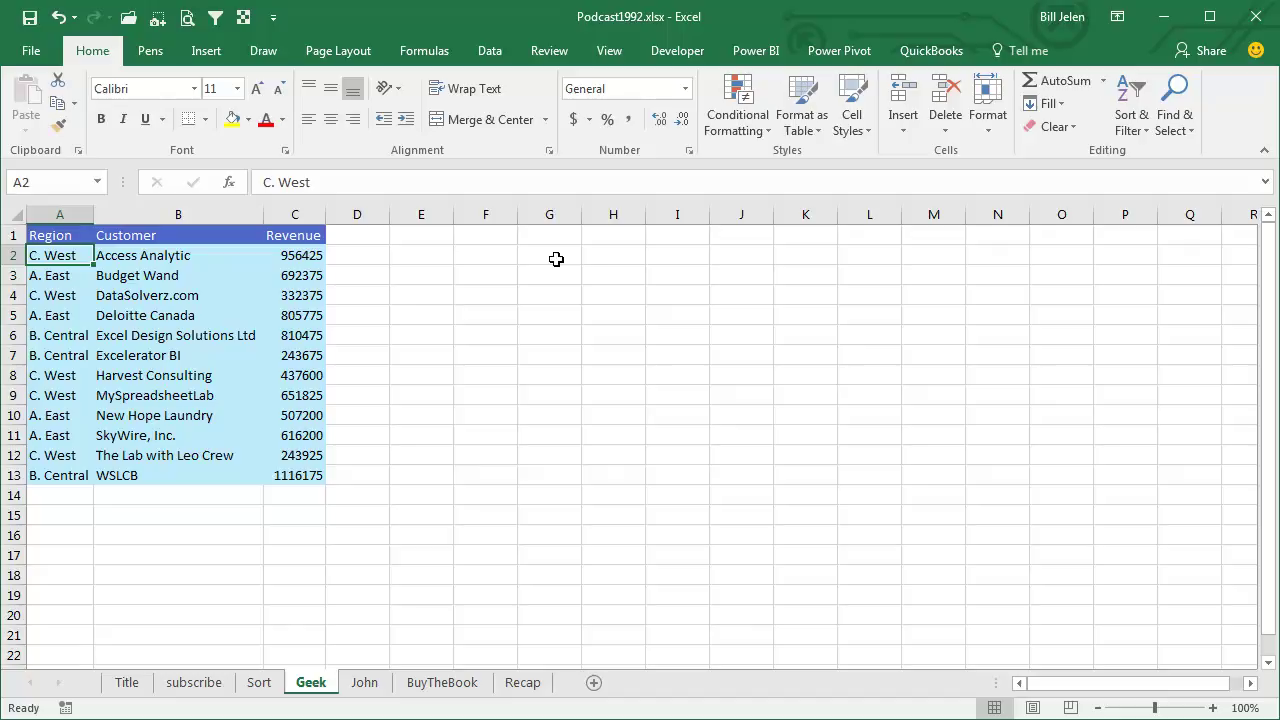
{"action": "left_click", "coordinate": [488, 52]}
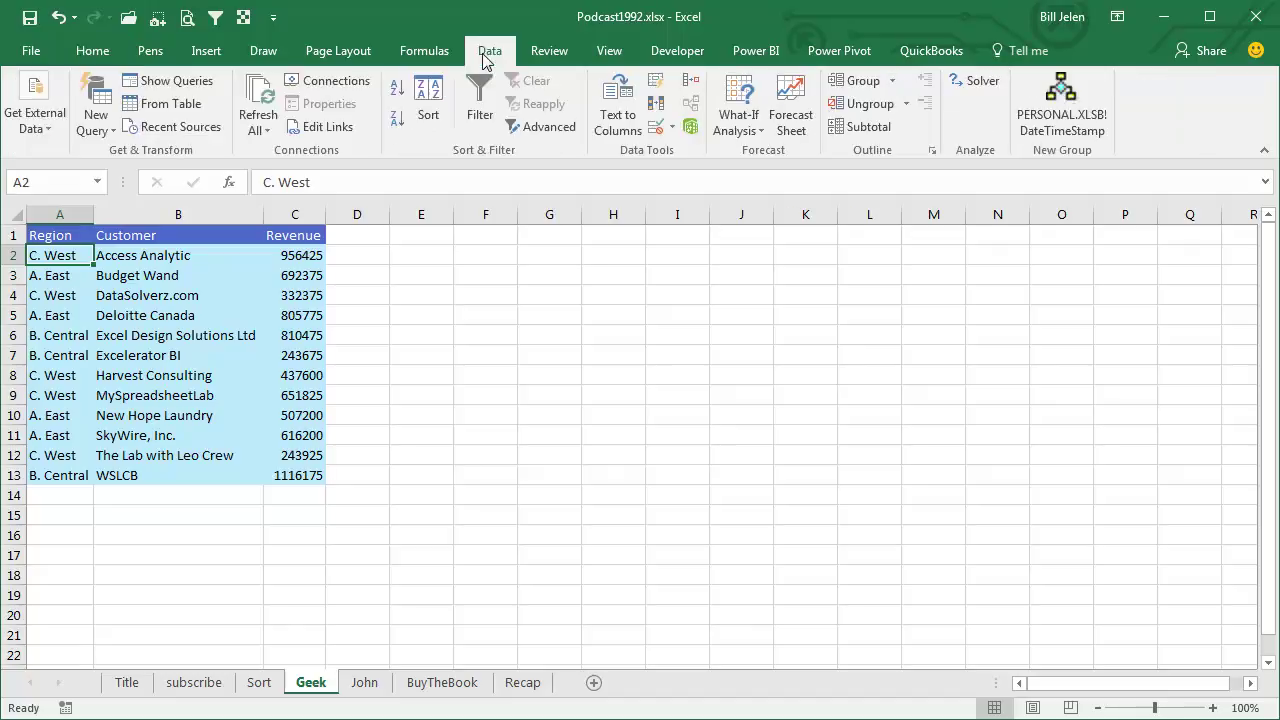
{"action": "left_click", "coordinate": [397, 88]}
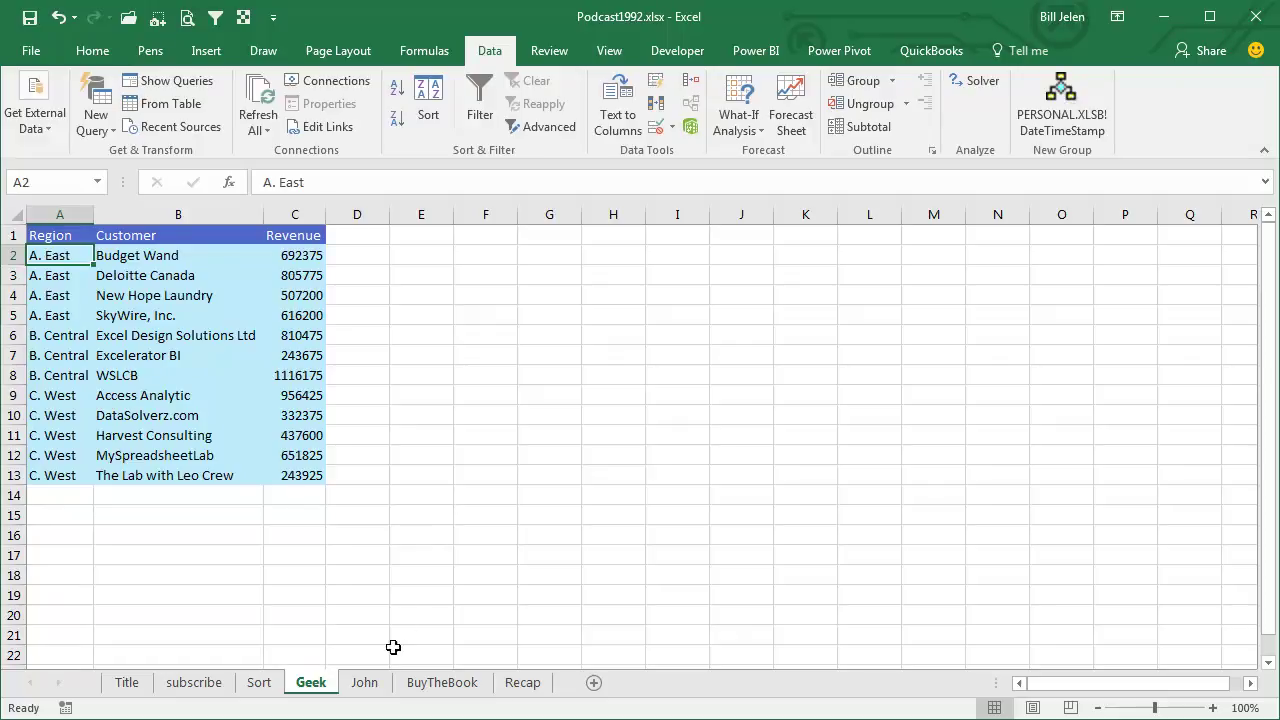
{"action": "left_click", "coordinate": [365, 682]}
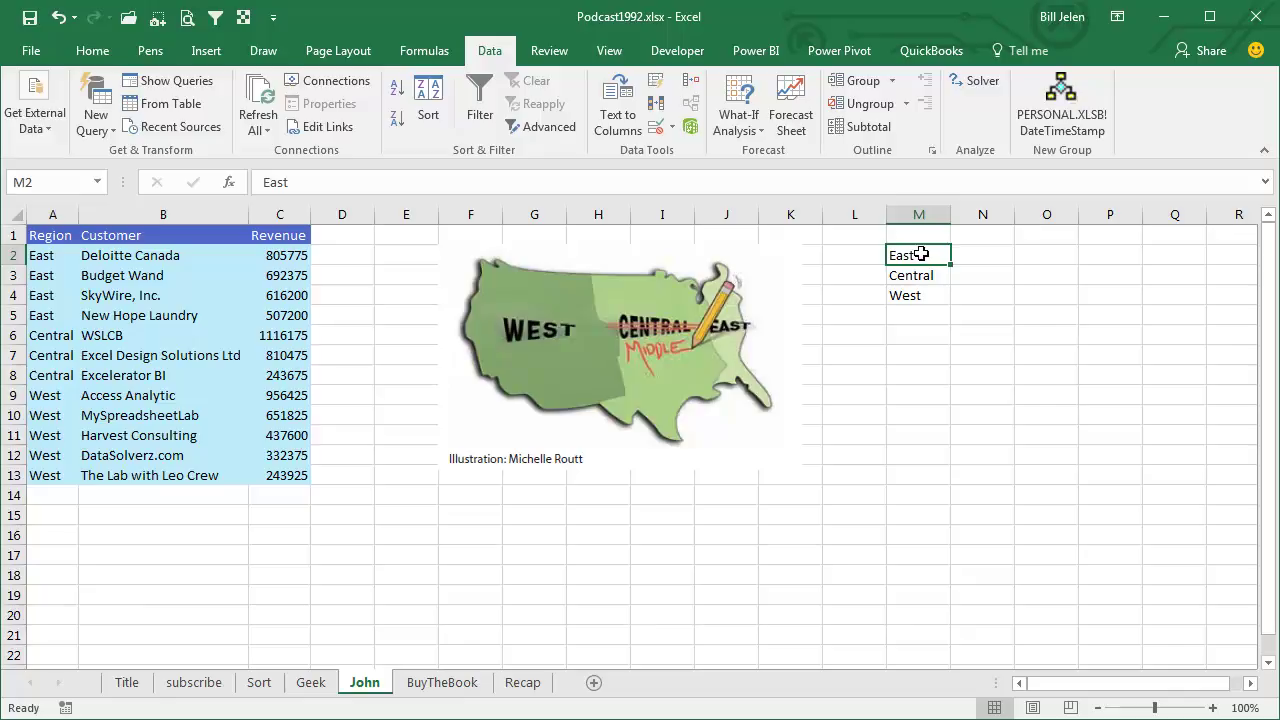
With M2:M4 selected, open Edit Custom Lists from the Advanced Excel Options.
{"action": "left_click_drag", "start_coordinate": [922, 253], "coordinate": [918, 291]}
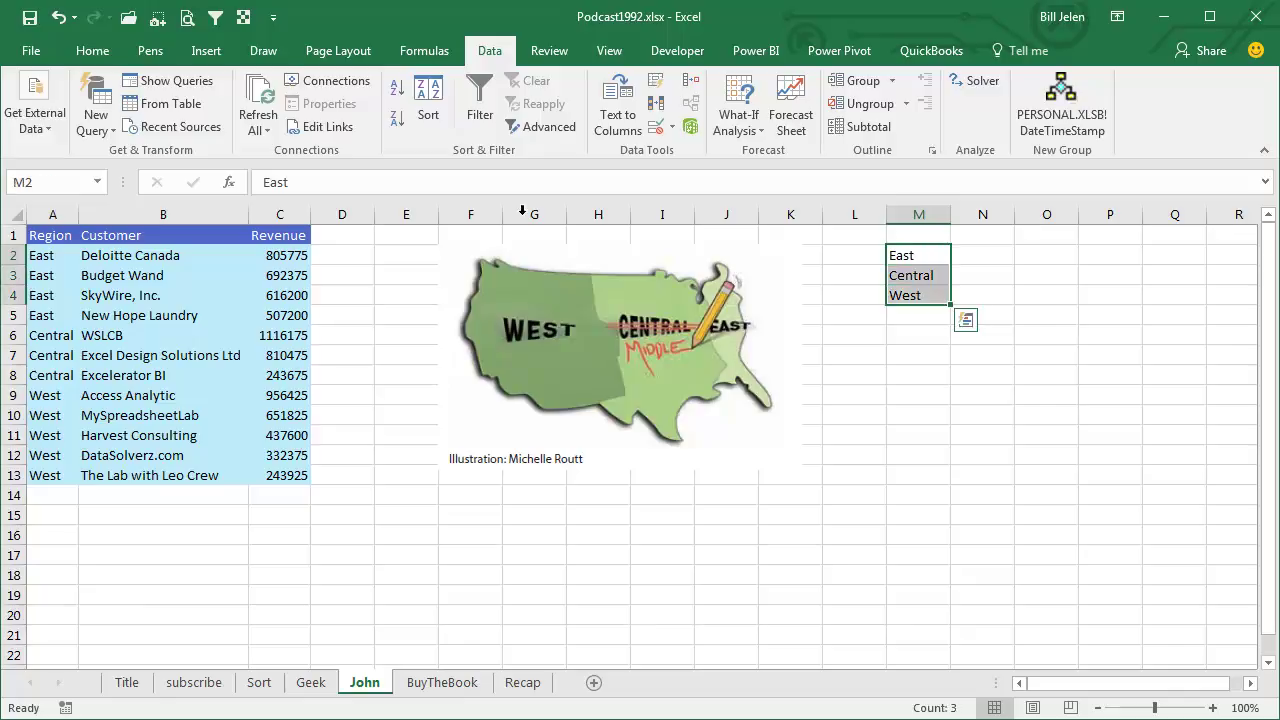
{"action": "left_click", "coordinate": [31, 51]}
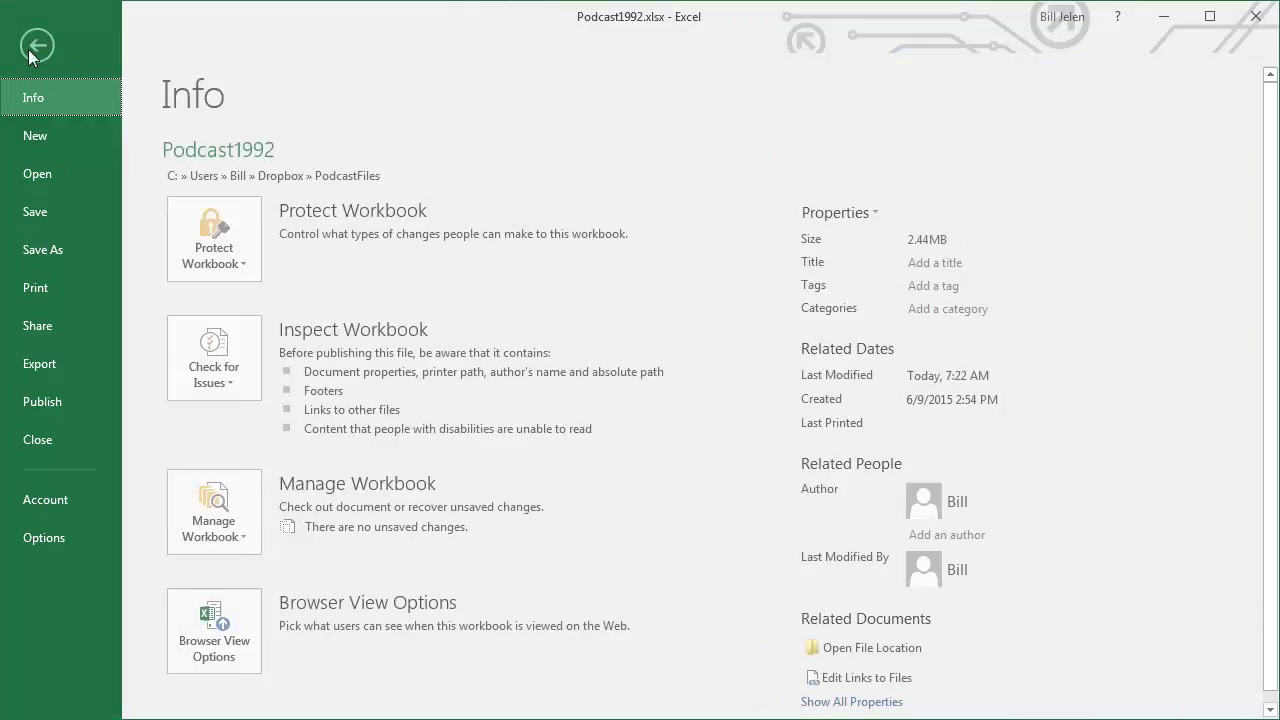
{"action": "left_click", "coordinate": [49, 537]}
{"action": "left_click", "coordinate": [152, 222]}
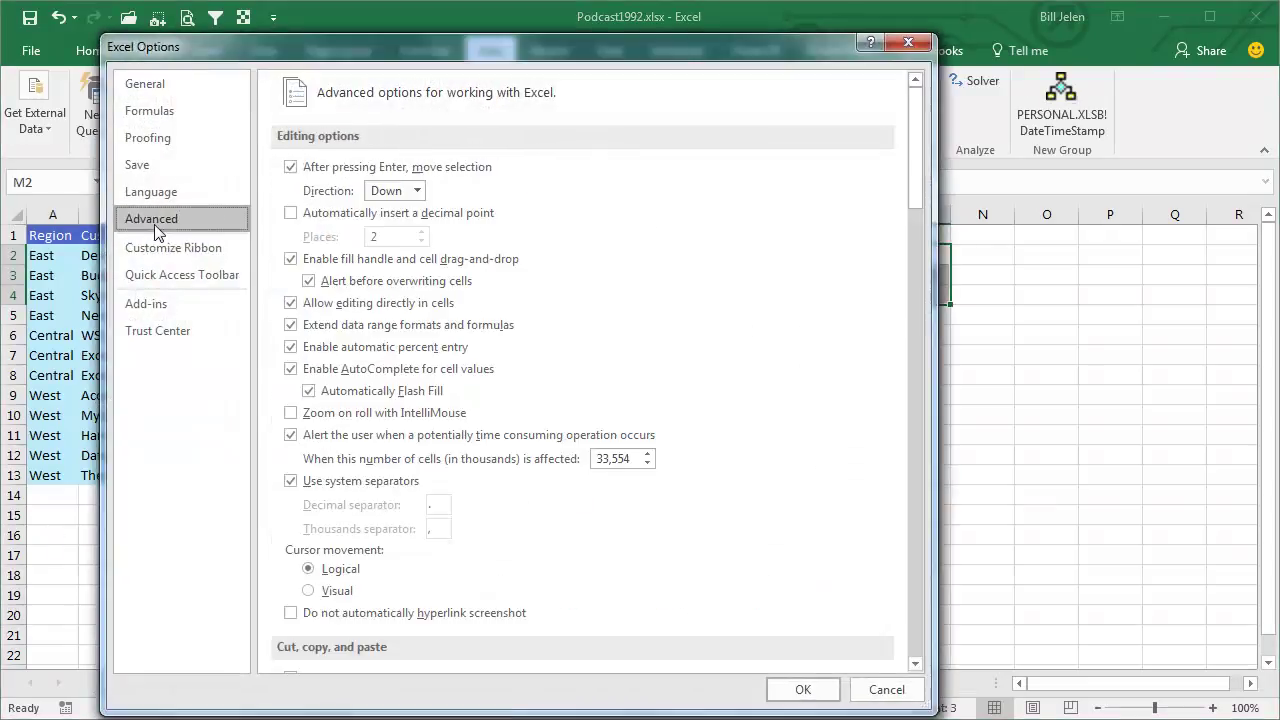
{"action": "left_click_drag", "start_coordinate": [915, 141], "coordinate": [914, 571]}
{"action": "left_click", "coordinate": [596, 474]}
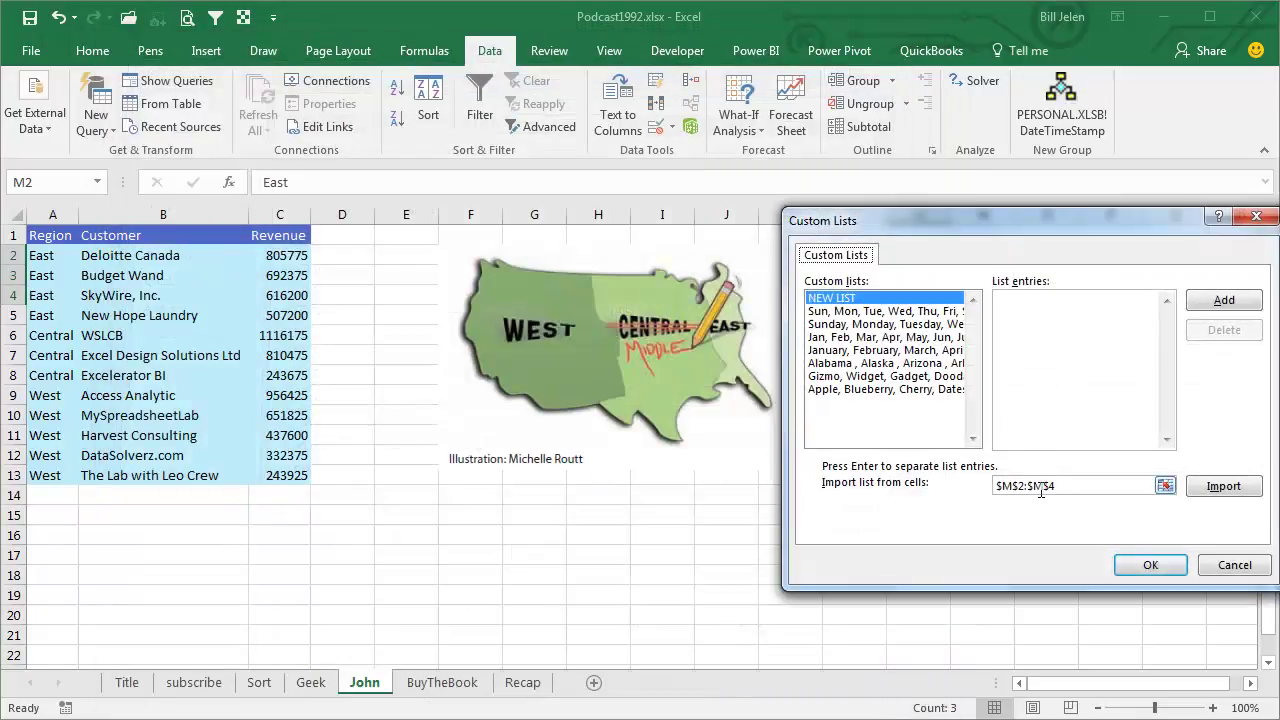
Import $M$2:$M$4 as the East, Central, West custom list and close Excel Options.
{"action": "left_click_drag", "start_coordinate": [915, 222], "coordinate": [415, 224]}
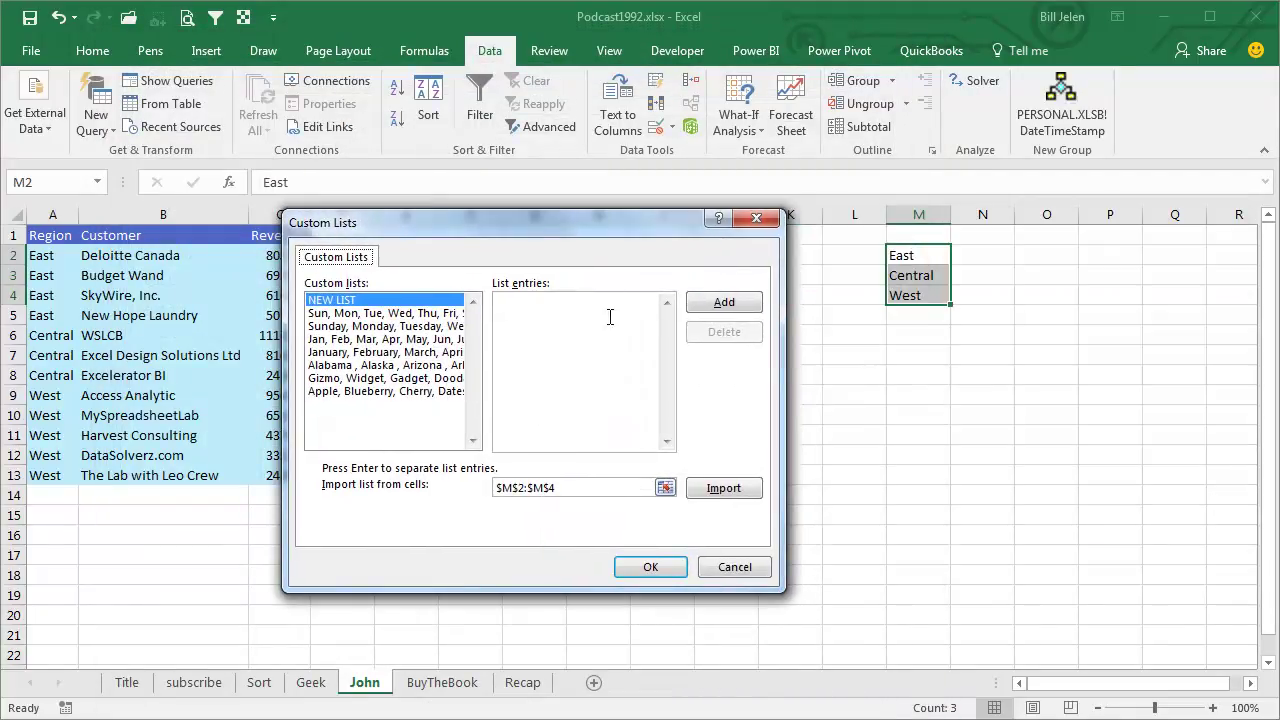
{"action": "left_click", "coordinate": [737, 490]}
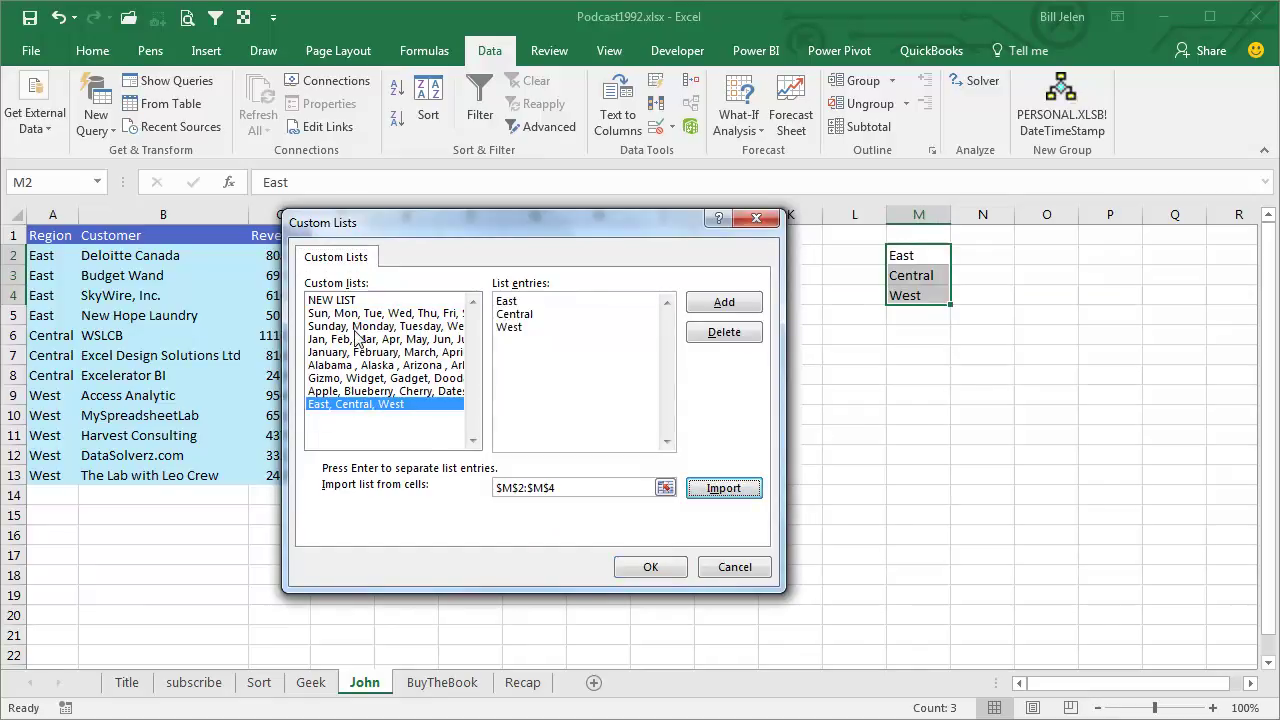
{"action": "left_click", "coordinate": [645, 568]}
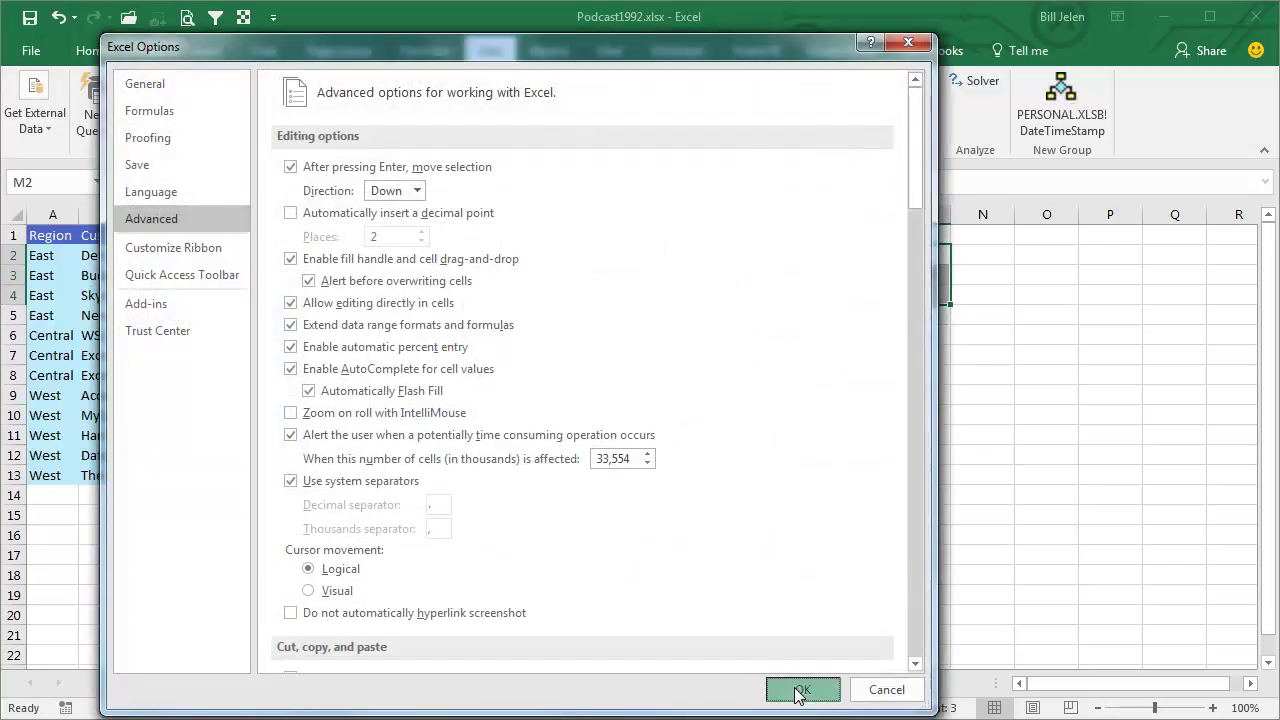
{"action": "left_click", "coordinate": [806, 688]}
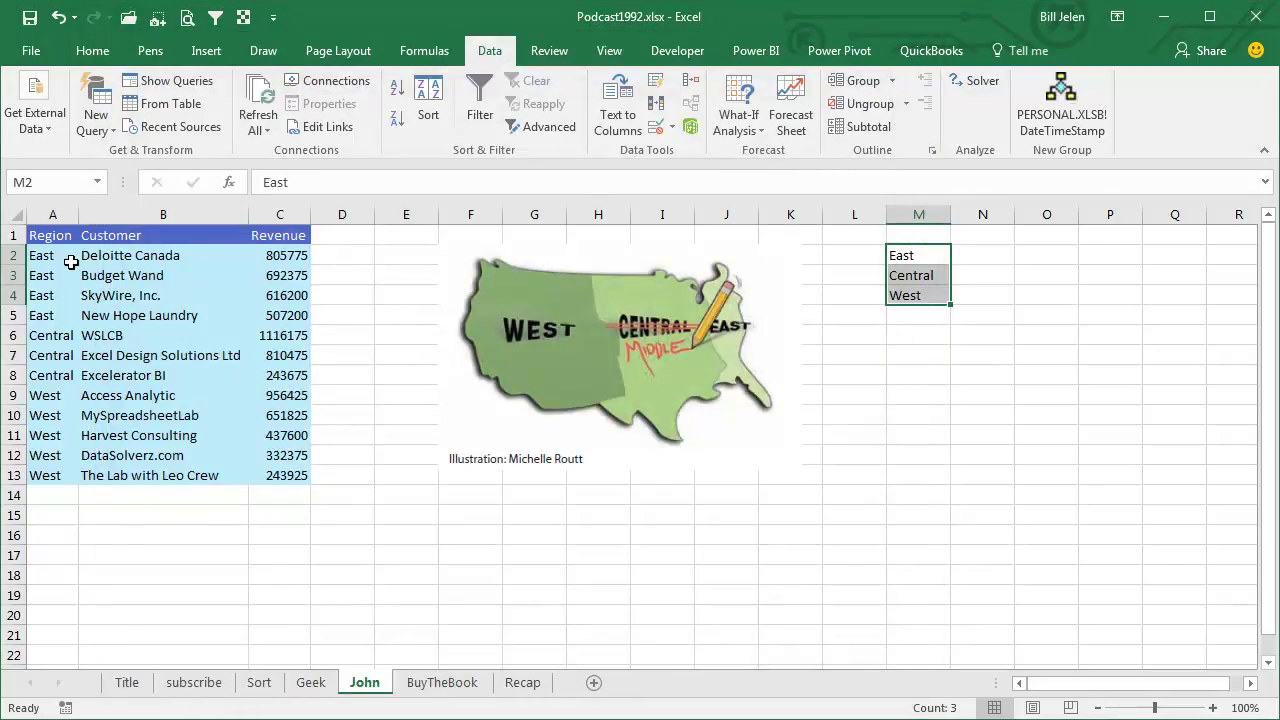
Sort the table A to Z by Customer, then by Region with the East, Central, West custom list.
{"action": "left_click", "coordinate": [104, 257]}
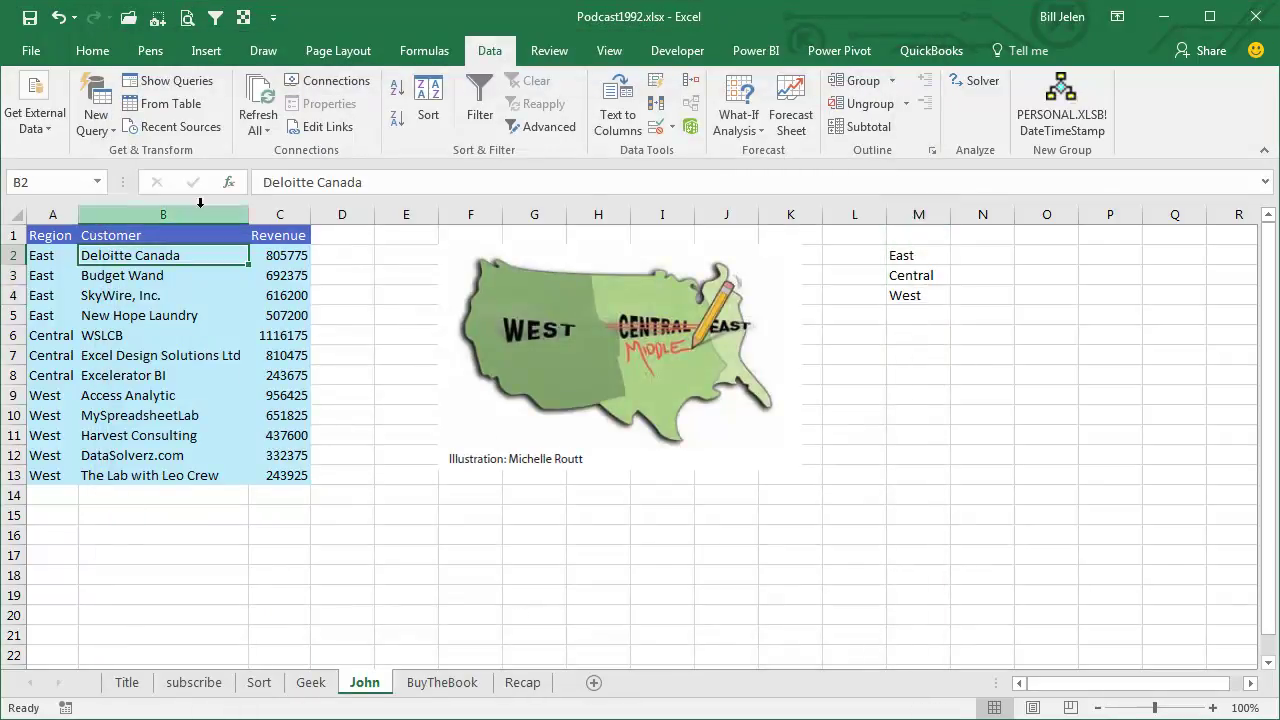
{"action": "left_click", "coordinate": [392, 87]}
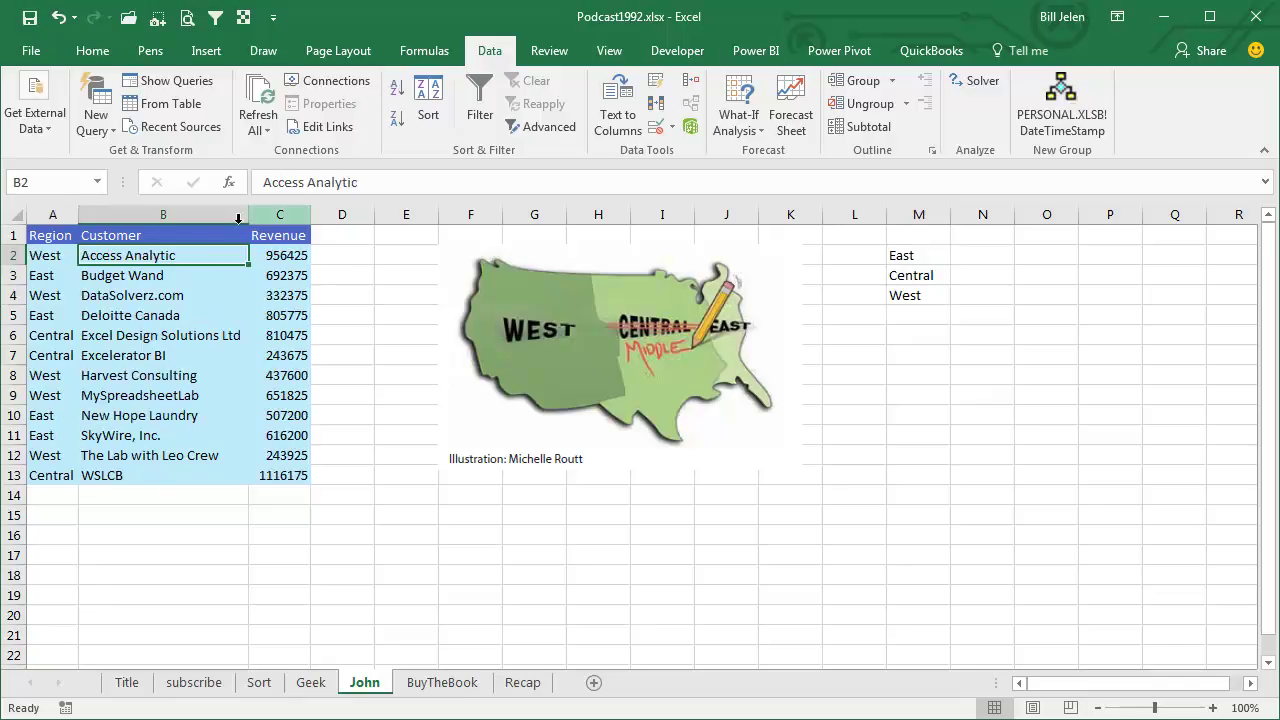
{"action": "left_click", "coordinate": [52, 235]}
{"action": "left_click", "coordinate": [428, 97]}
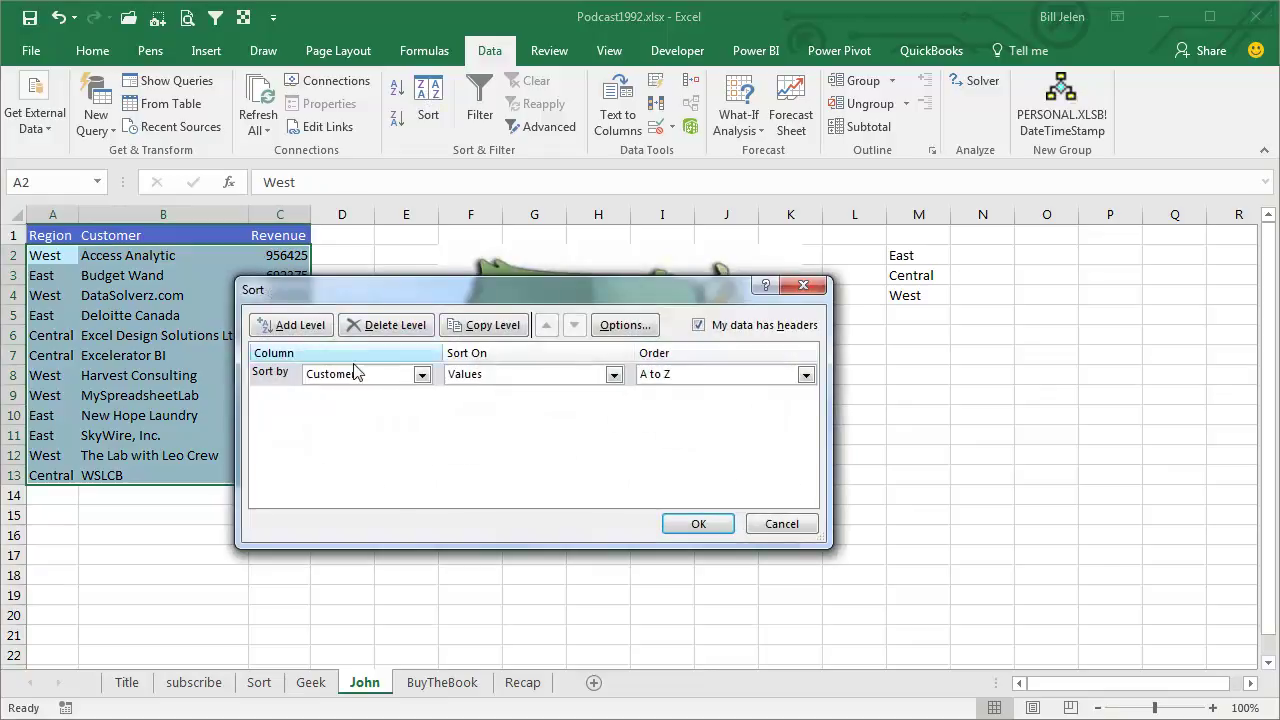
{"action": "left_click", "coordinate": [422, 374]}
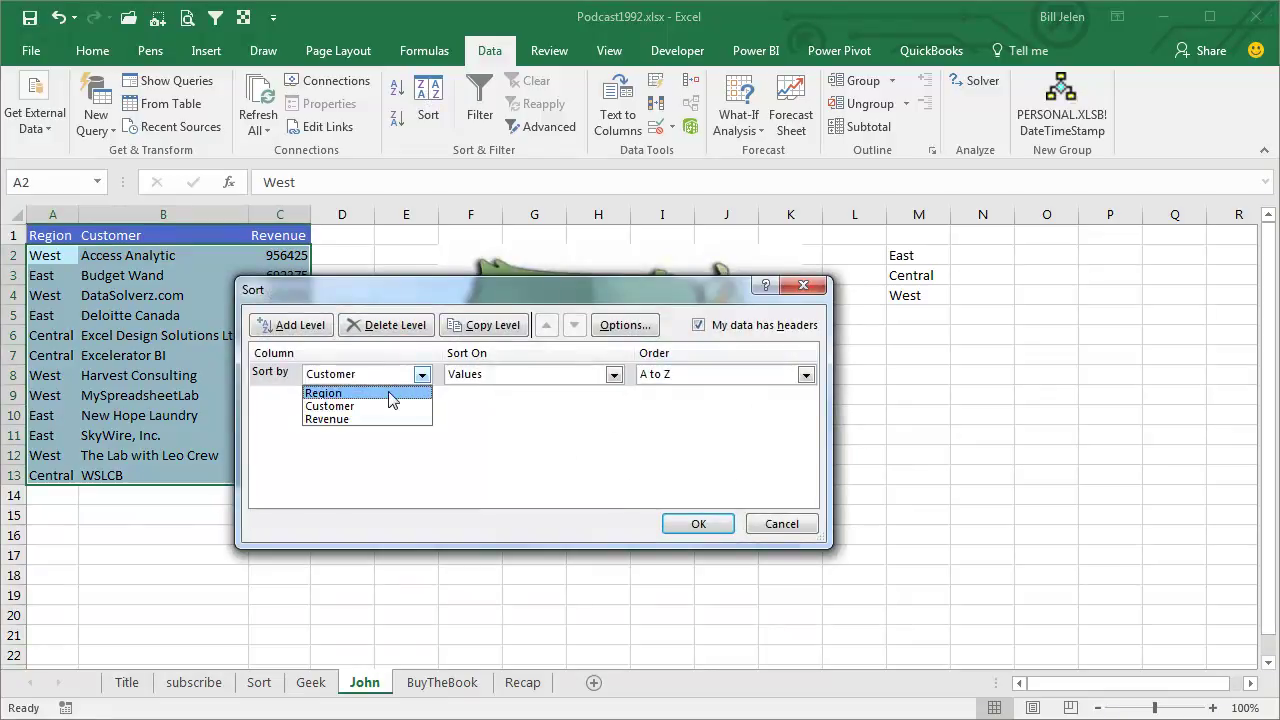
{"action": "left_click", "coordinate": [390, 393]}
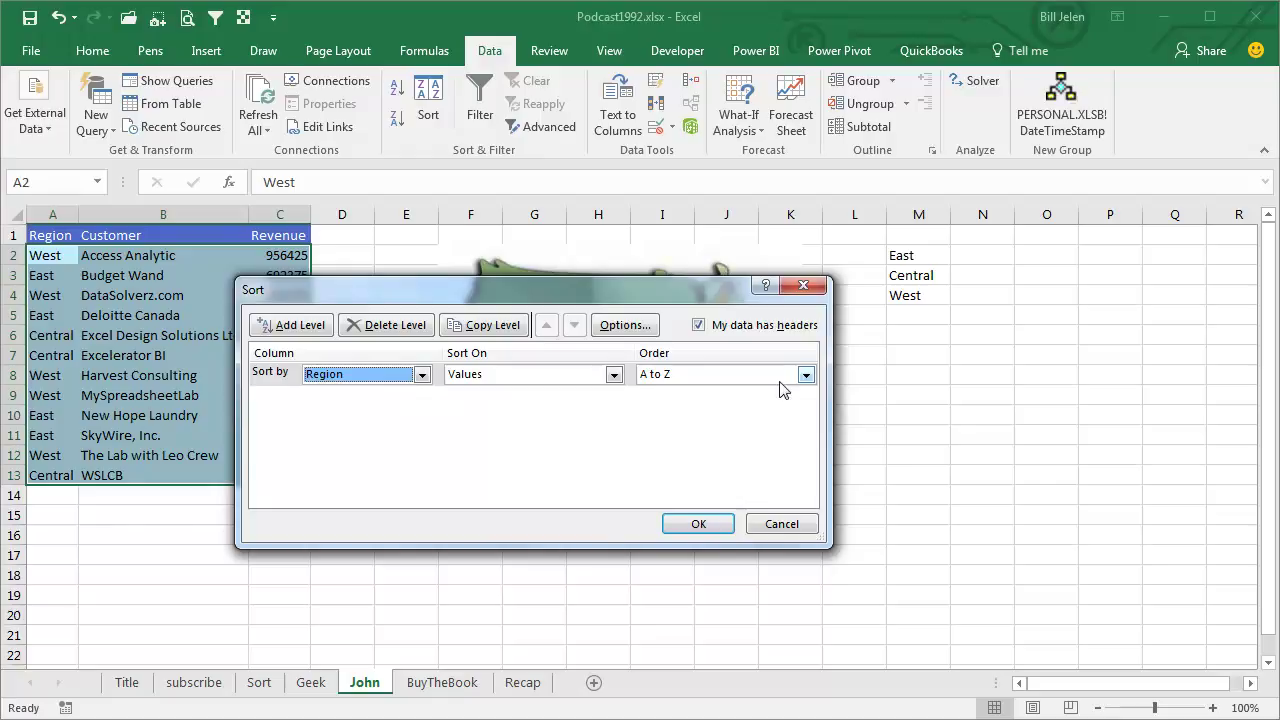
{"action": "left_click", "coordinate": [805, 375]}
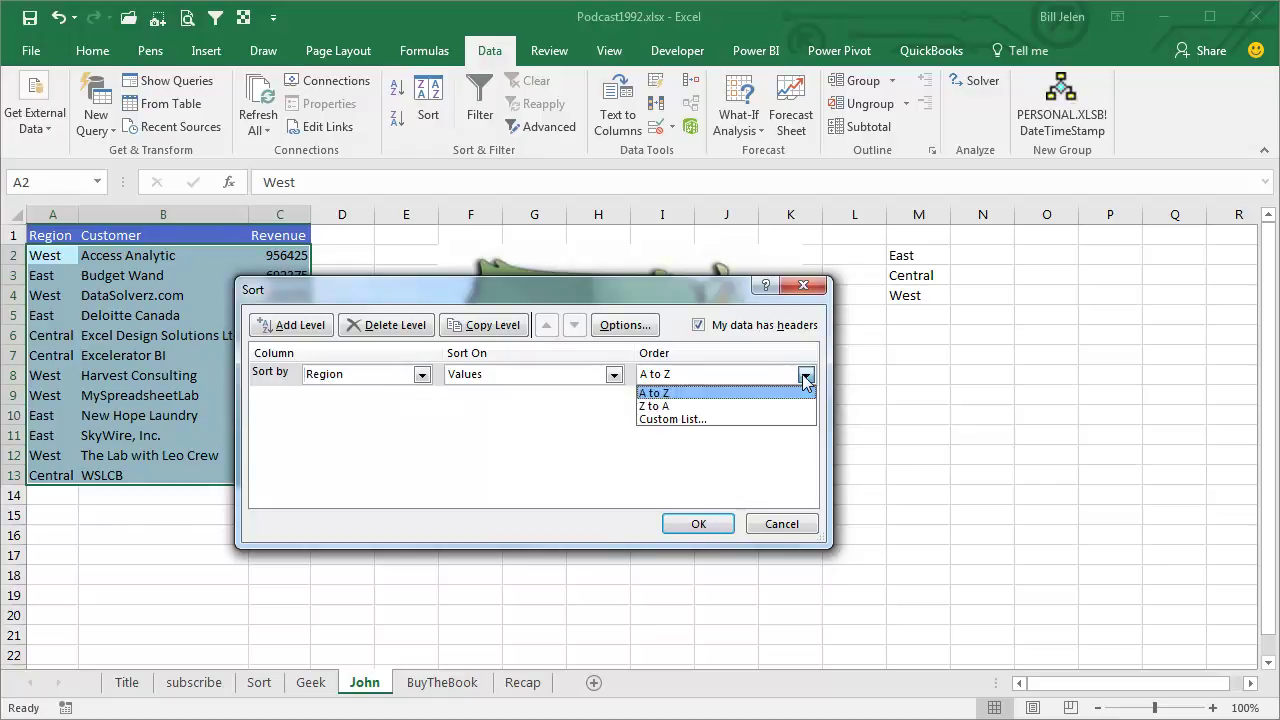
{"action": "left_click", "coordinate": [695, 420]}
{"action": "left_click", "coordinate": [393, 406]}
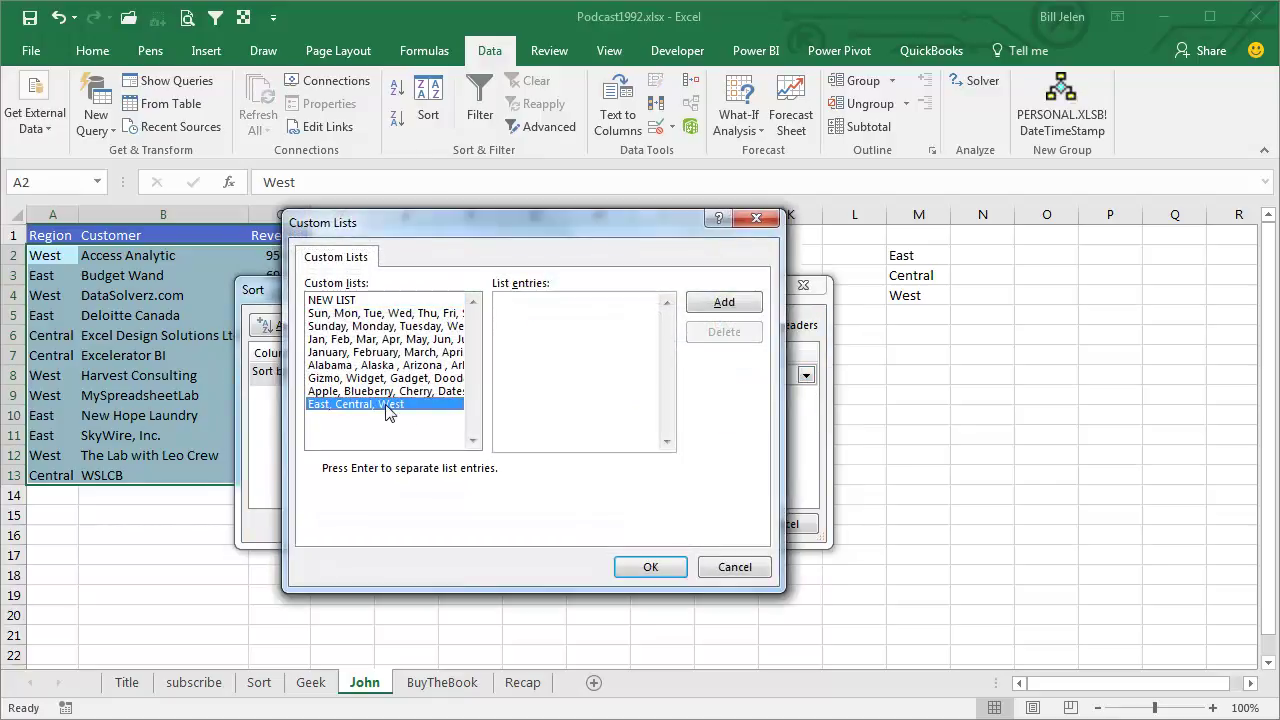
{"action": "left_click", "coordinate": [648, 568]}
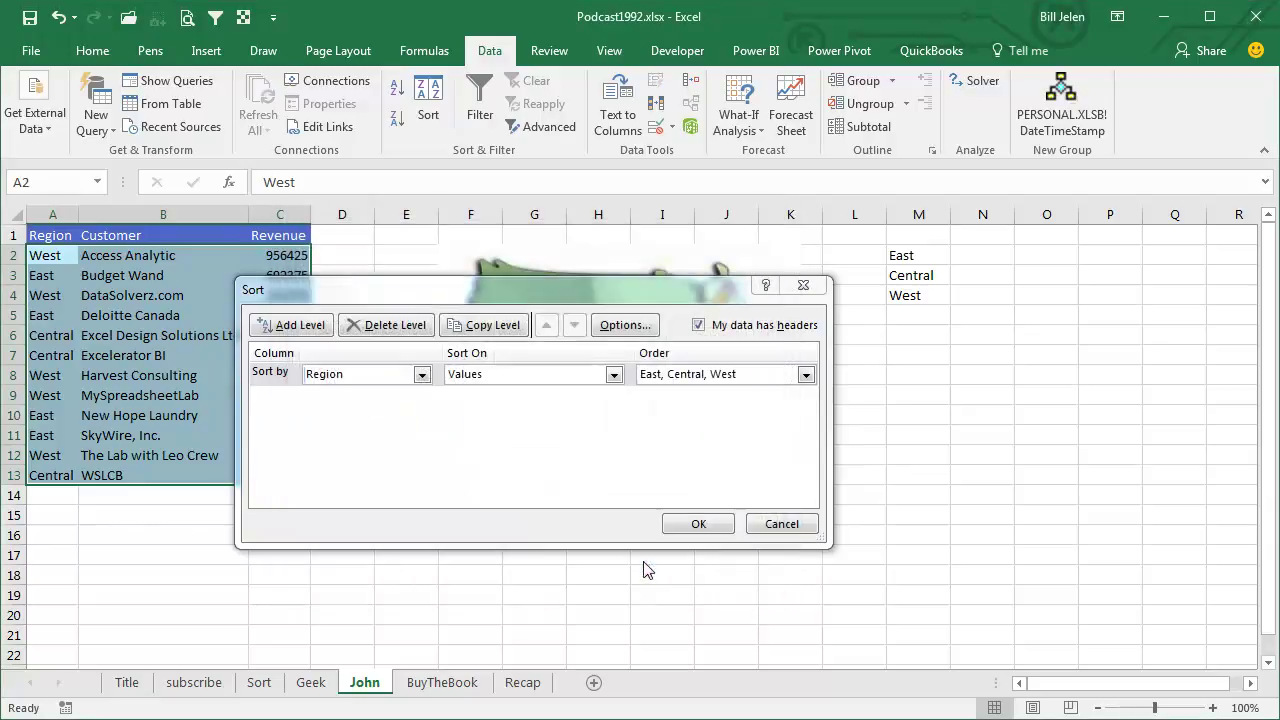
{"action": "left_click", "coordinate": [690, 526]}
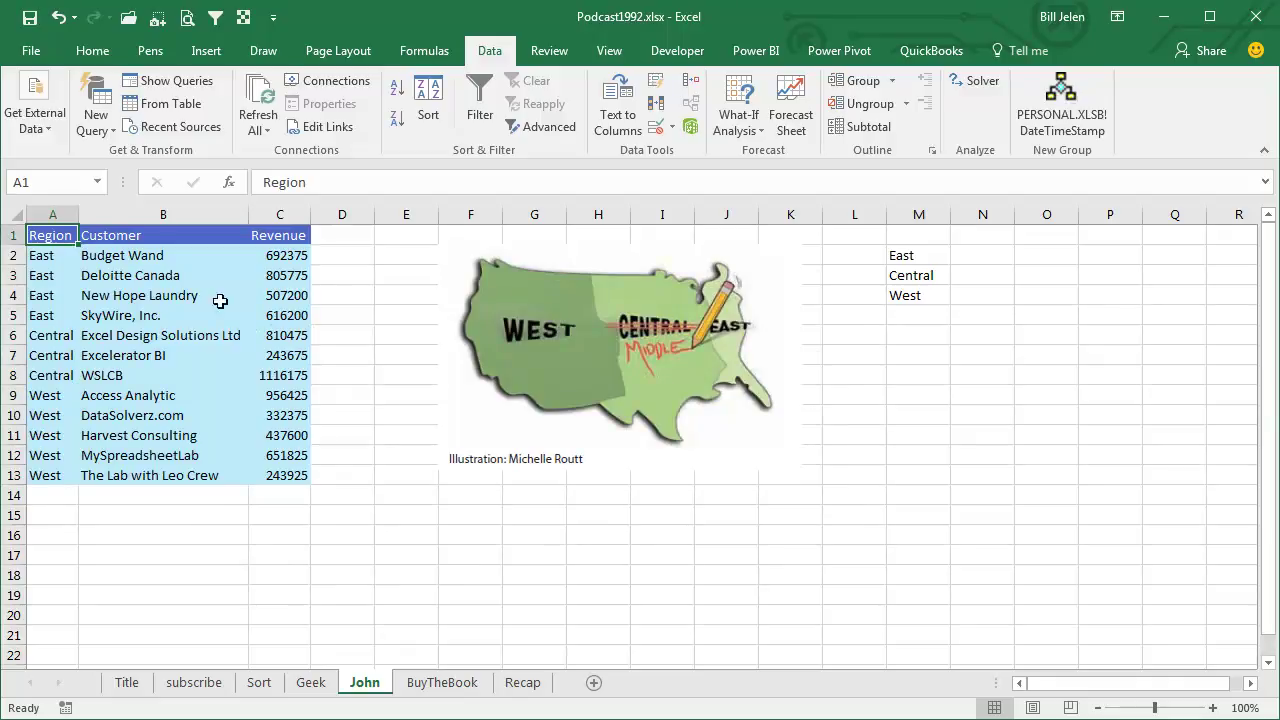
Re-sort the table by Region using the reversed West, Central, East custom-list order.
{"action": "left_click", "coordinate": [426, 100]}
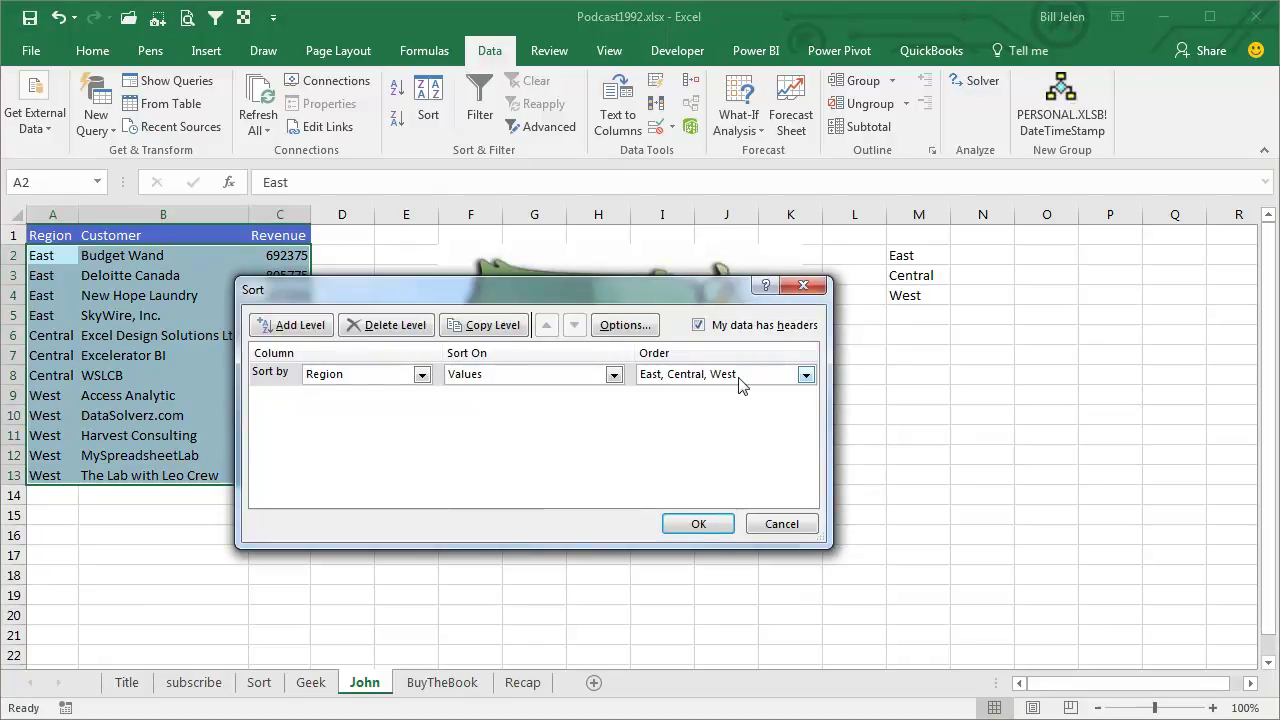
{"action": "left_click", "coordinate": [805, 376]}
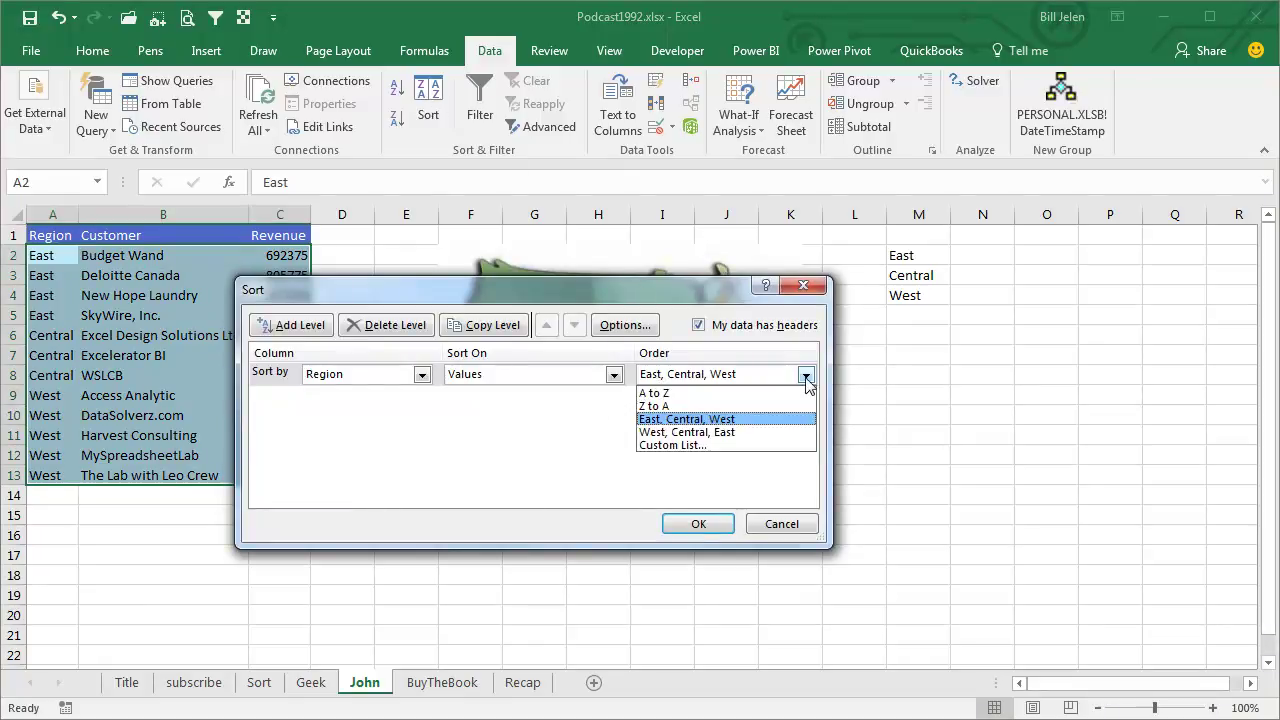
{"action": "left_click", "coordinate": [733, 432]}
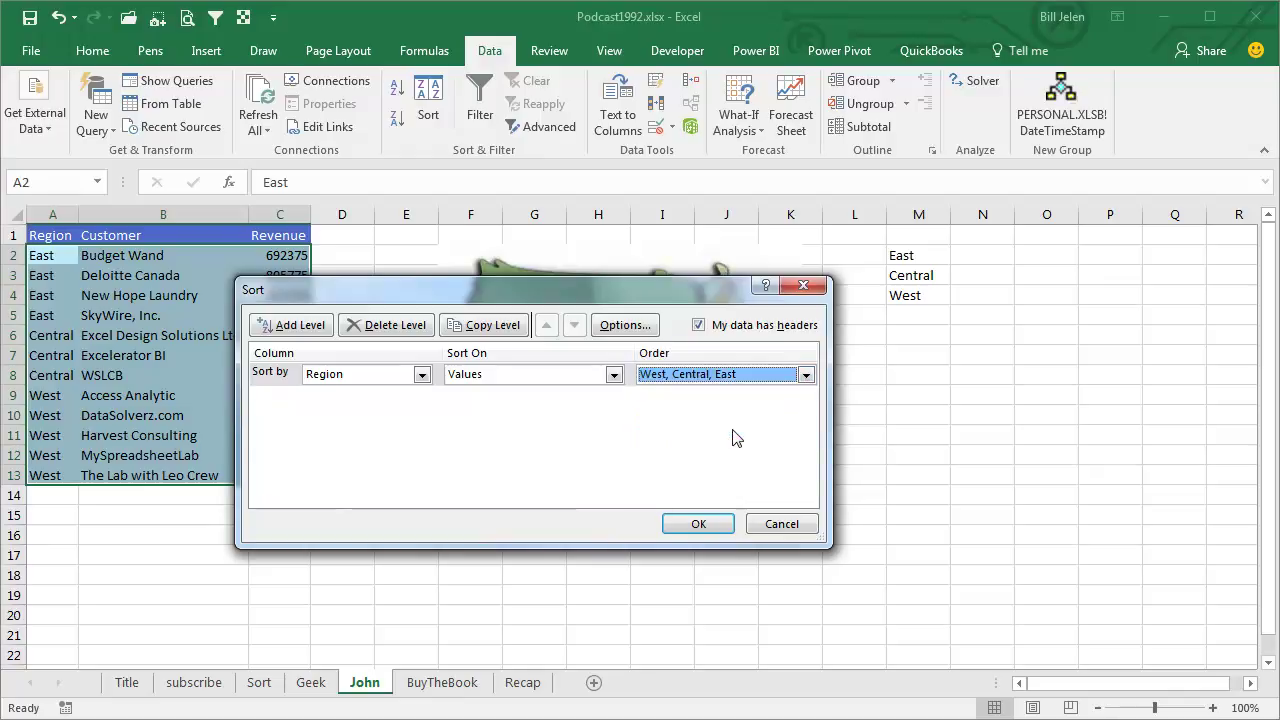
{"action": "left_click", "coordinate": [699, 522]}
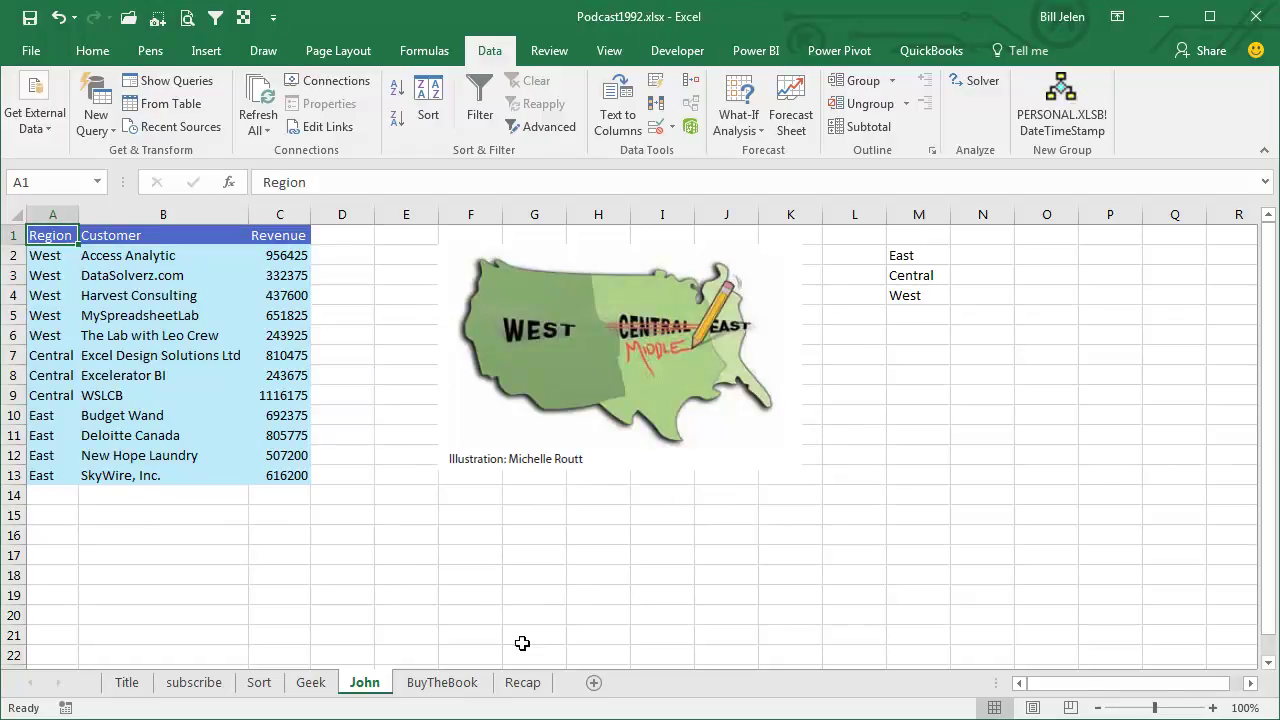
Switch to the BuyTheBook sheet with the Order Online Now image.
{"action": "left_click", "coordinate": [480, 683]}
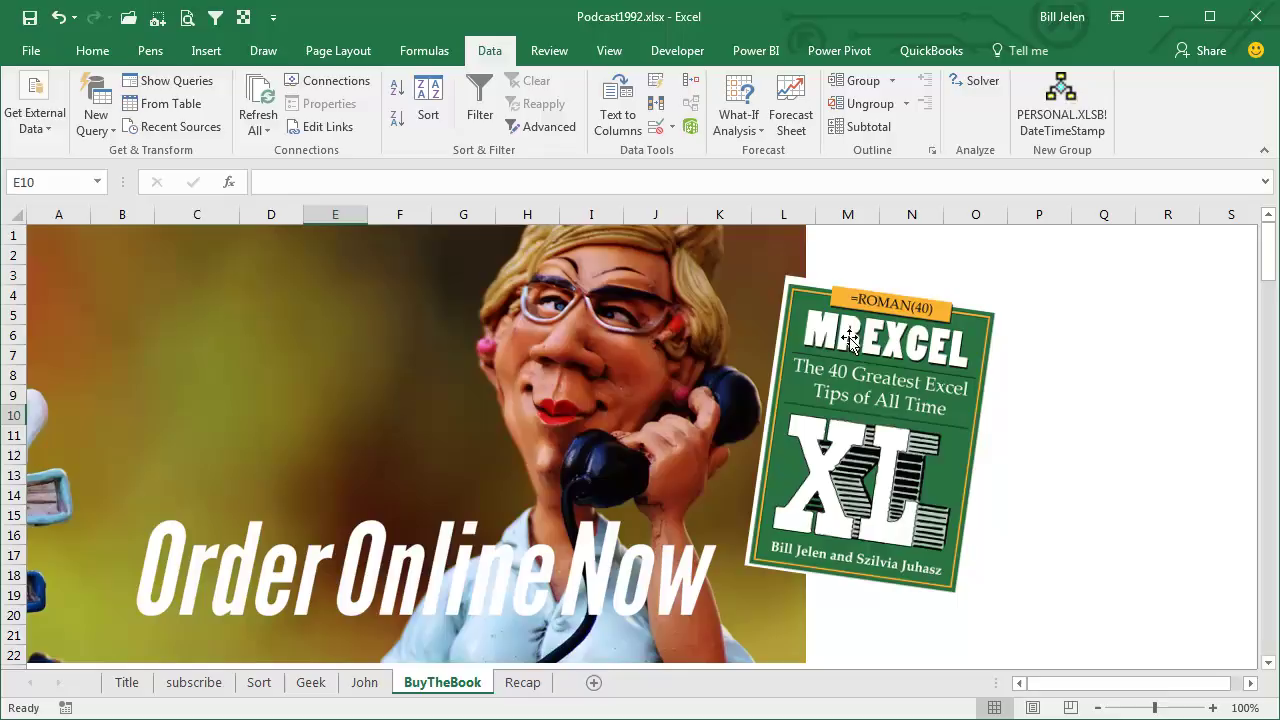